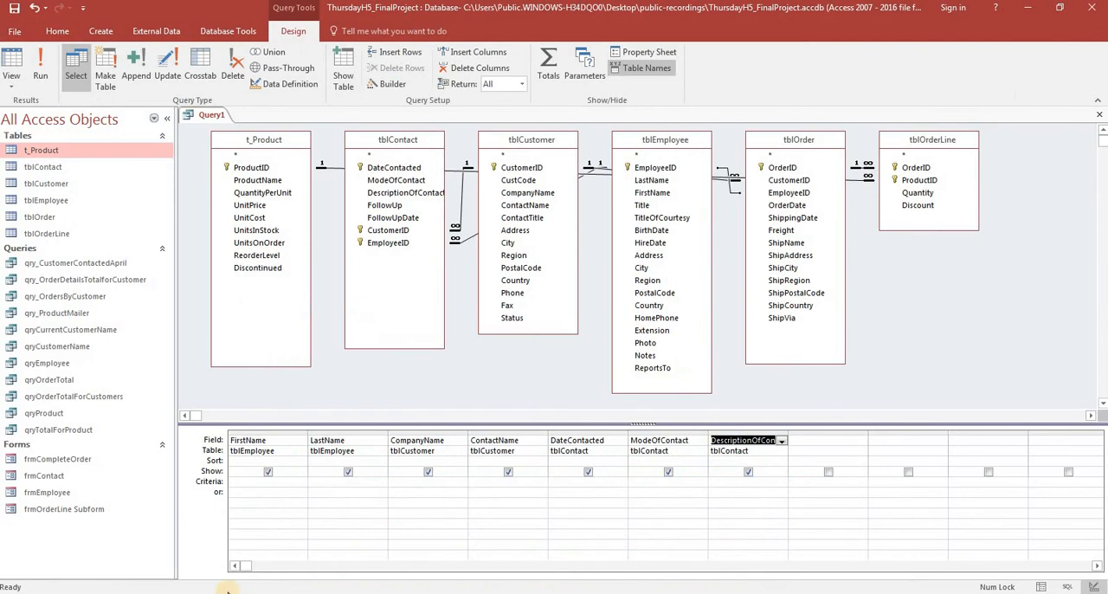
# Switch to the Word requirements document, review the Employee Name format required for q_EmployeeCustomerContact, and return to the Access query.
pyautogui.moveTo(228, 589)
pyautogui.click(209, 558)
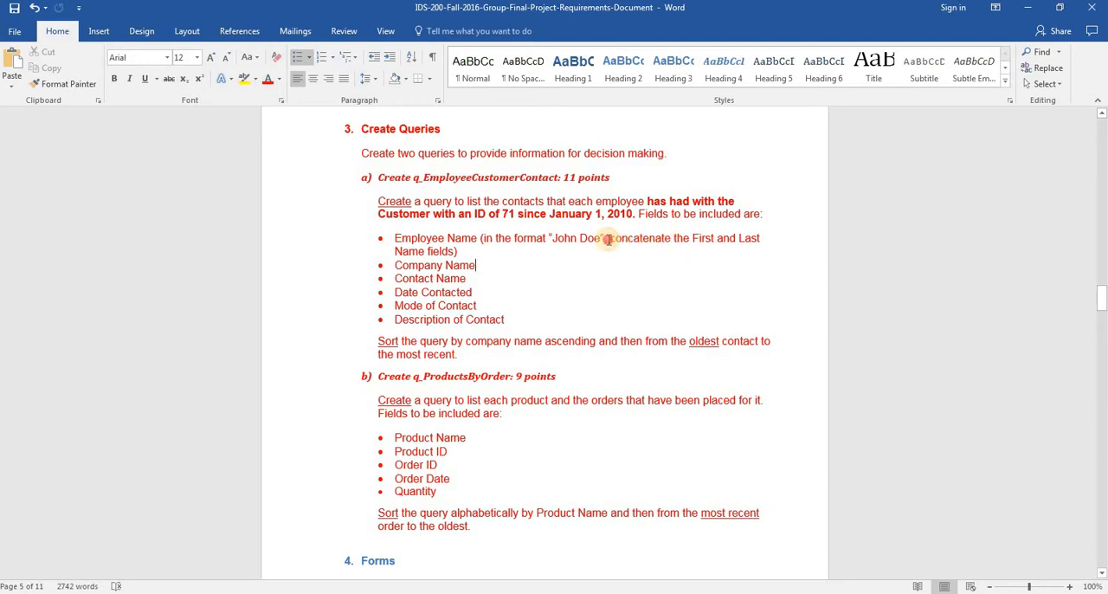
pyautogui.moveTo(609, 240); pyautogui.dragTo(507, 256)
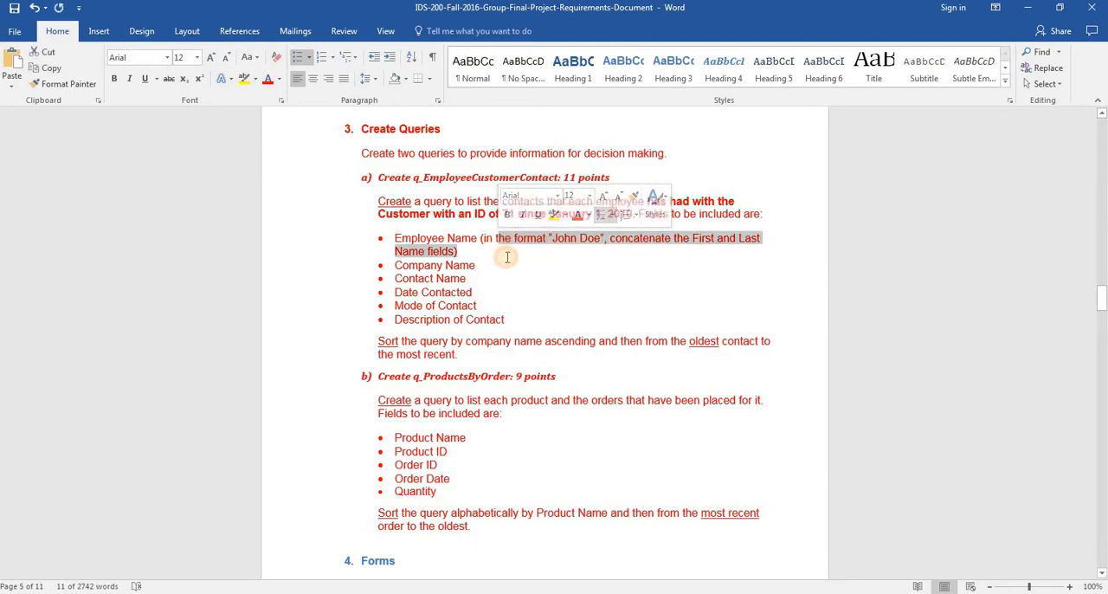
pyautogui.click(508, 256)
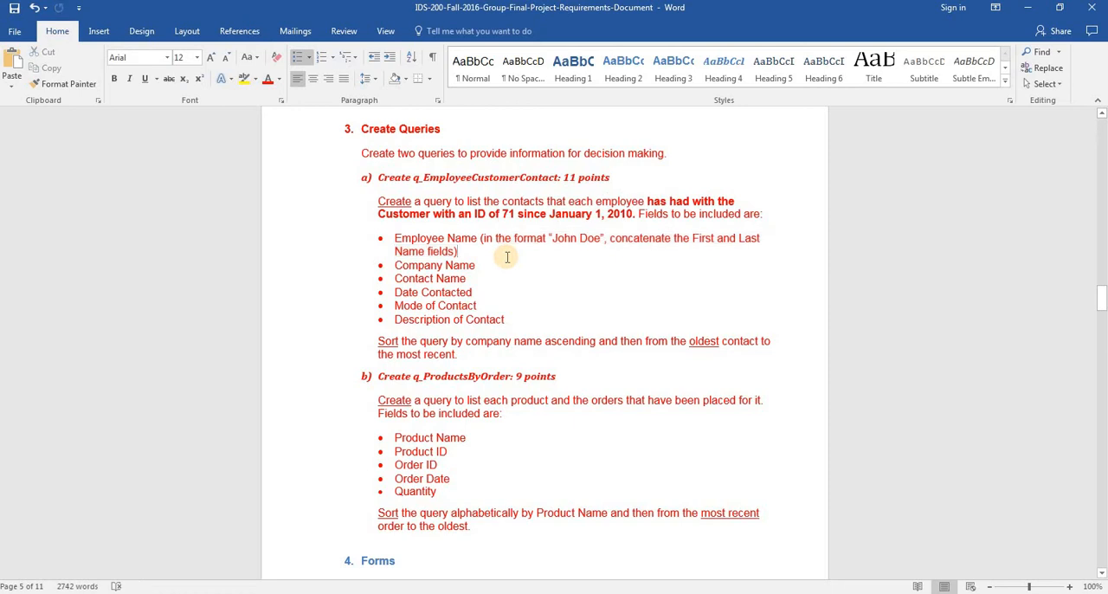
pyautogui.hotkey('alt', 'Tab')
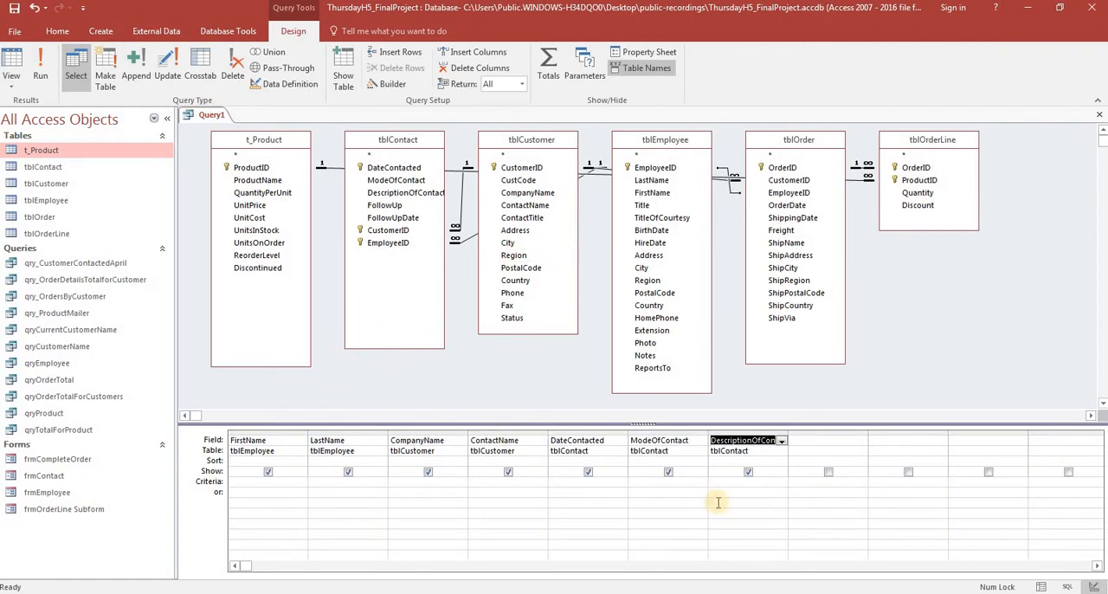
# View the query's SQL and compare its SELECT clause with the q_EmployeeCustomerContact statement in the db-querys Word document.
pyautogui.click(1069, 587)
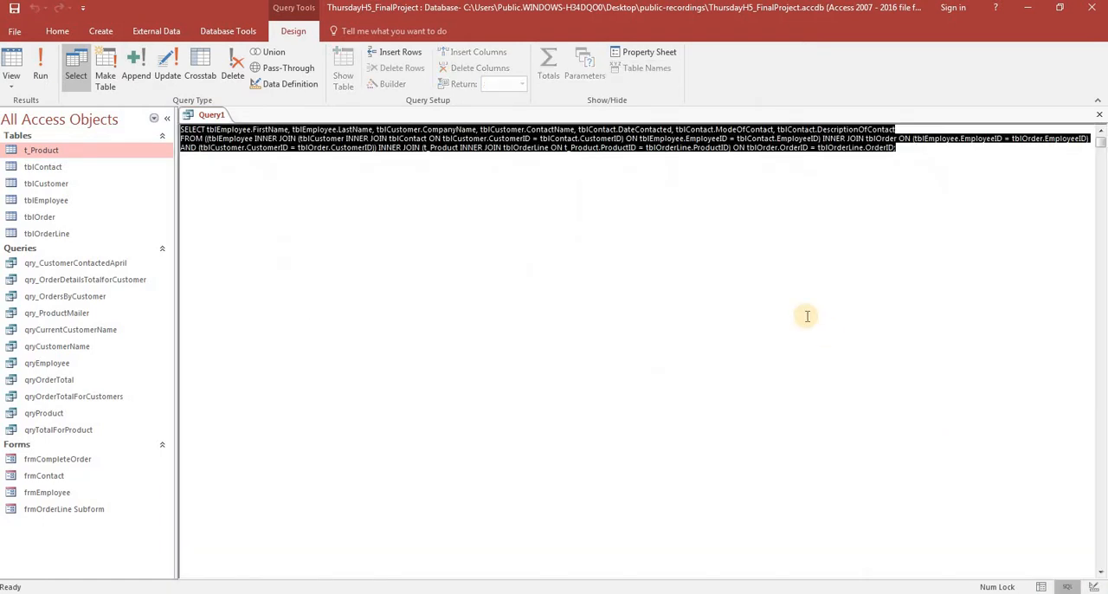
pyautogui.click(279, 130)
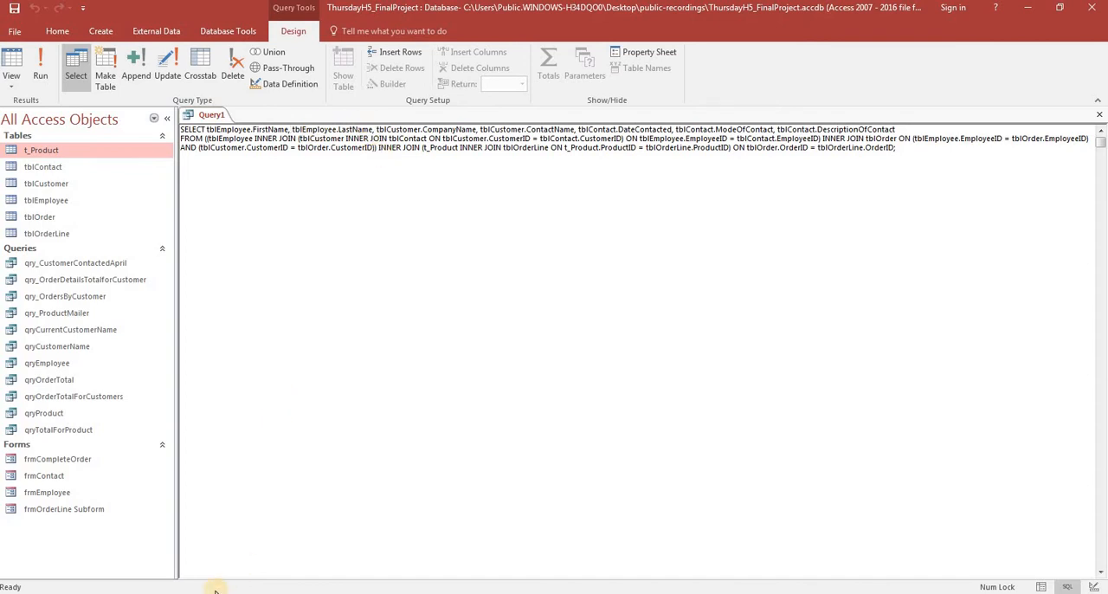
pyautogui.moveTo(186, 592)
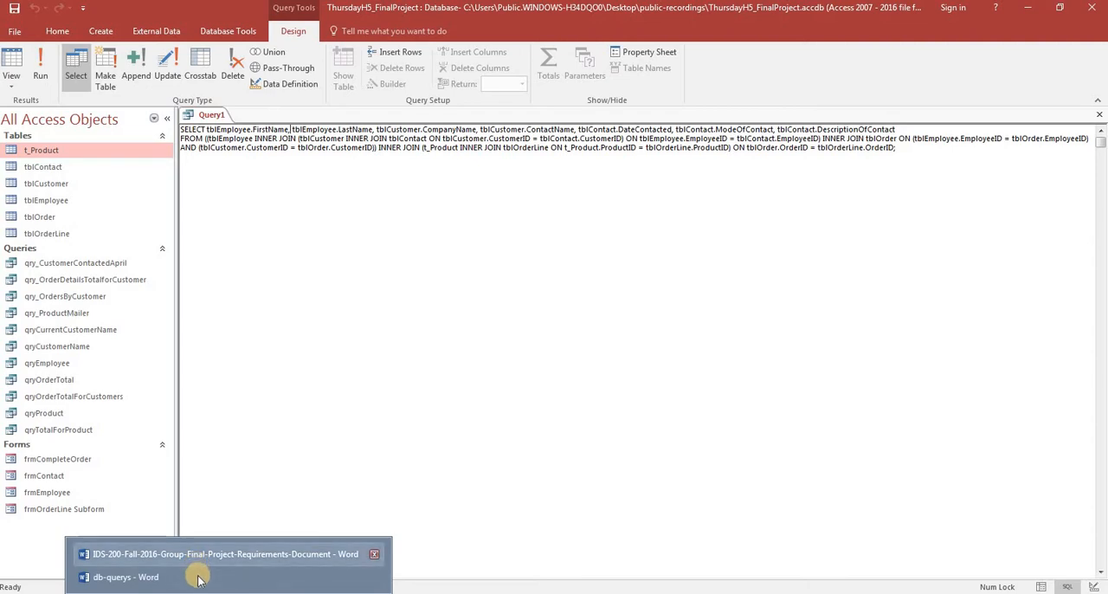
pyautogui.click(125, 577)
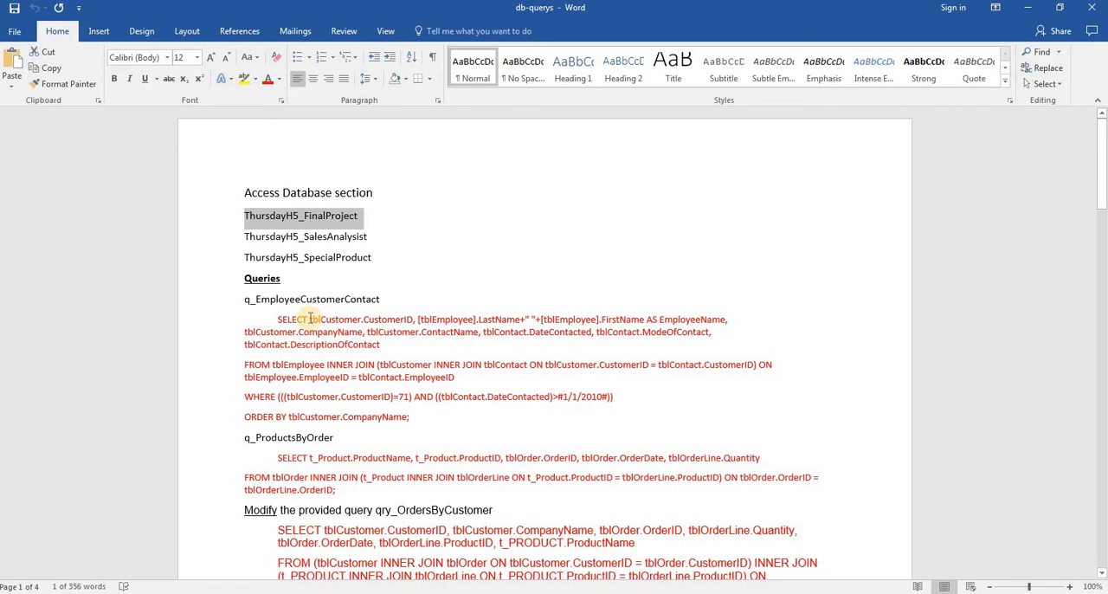
pyautogui.hotkey('alt', 'Tab')
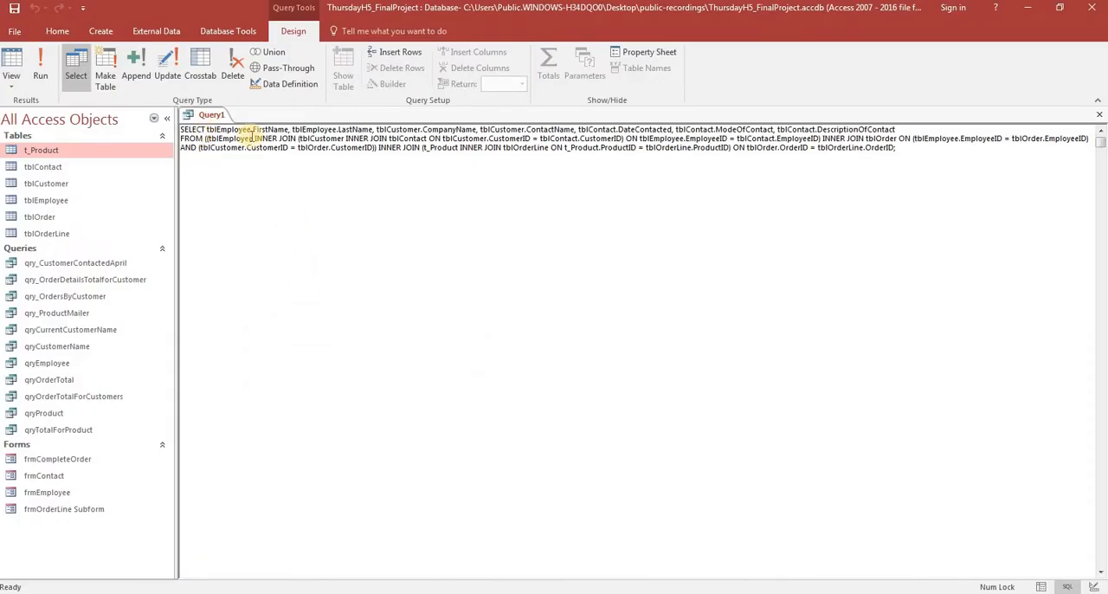
pyautogui.hotkey('alt', 'Tab')
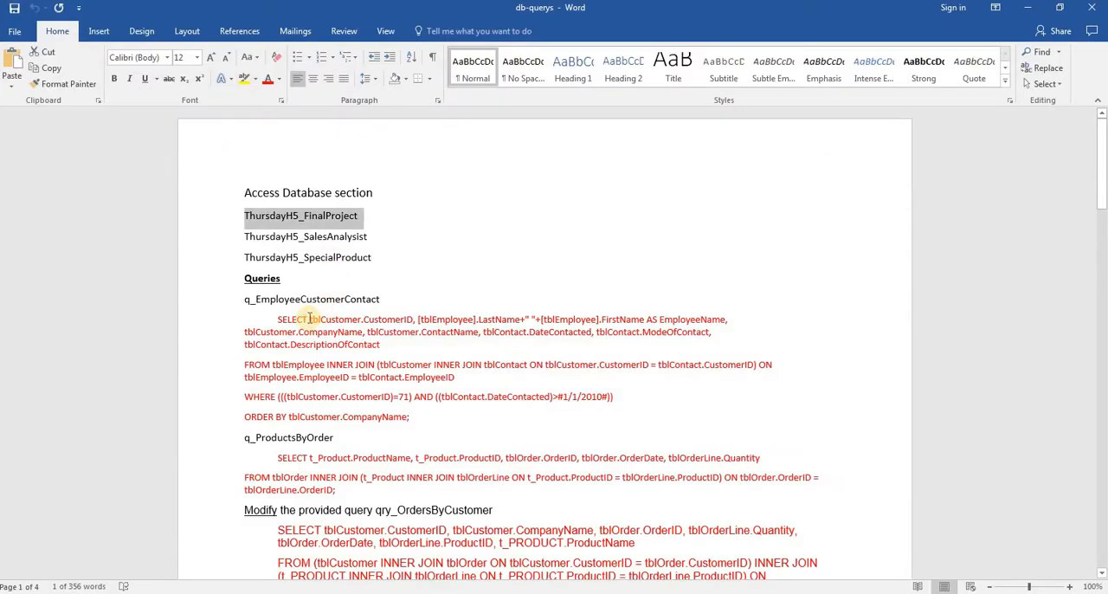
pyautogui.moveTo(309, 320); pyautogui.dragTo(698, 322)
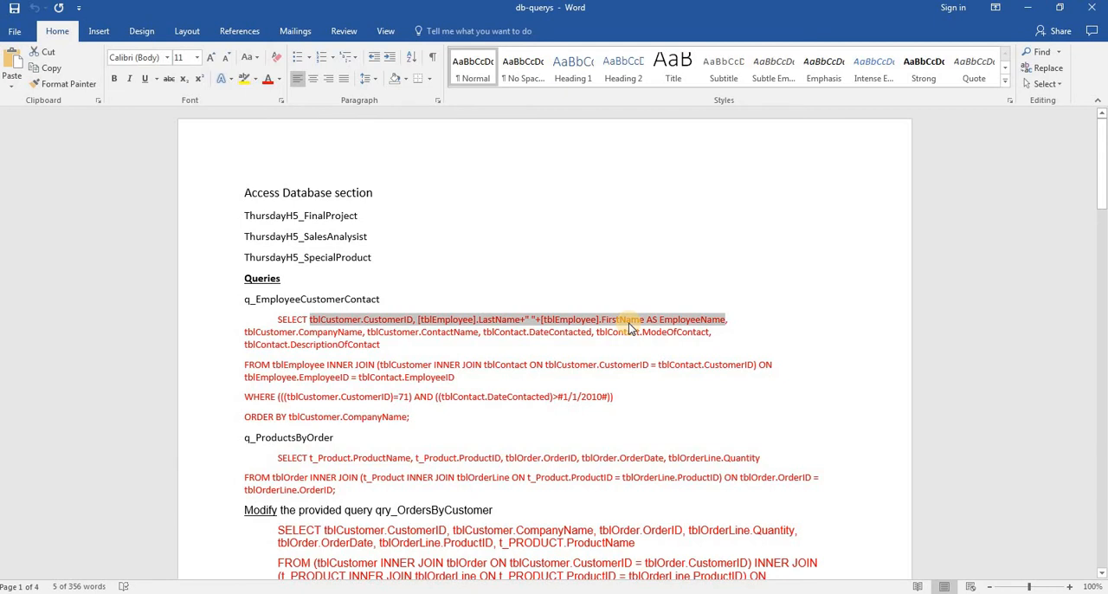
pyautogui.hotkey('alt', 'Tab')
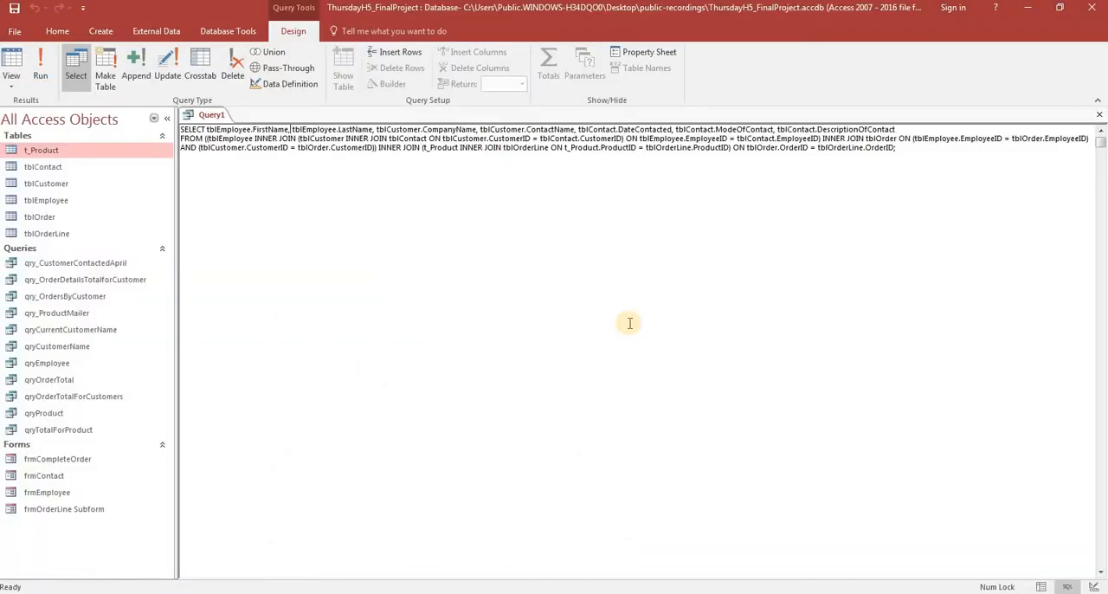
pyautogui.hotkey('alt', 'Tab')
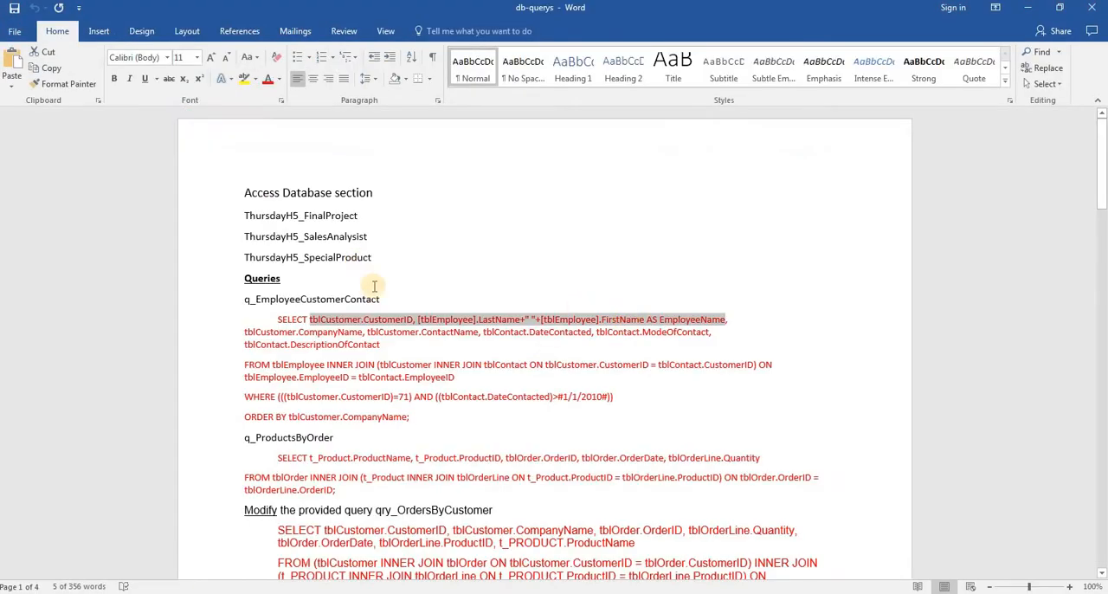
# Save the Access query as q_EmployeeCustomerContact, using the name copied from the db-querys document, and show its results as a datasheet.
pyautogui.moveTo(383, 299); pyautogui.dragTo(245, 298)
pyautogui.hotkey('ctrl', 'c')
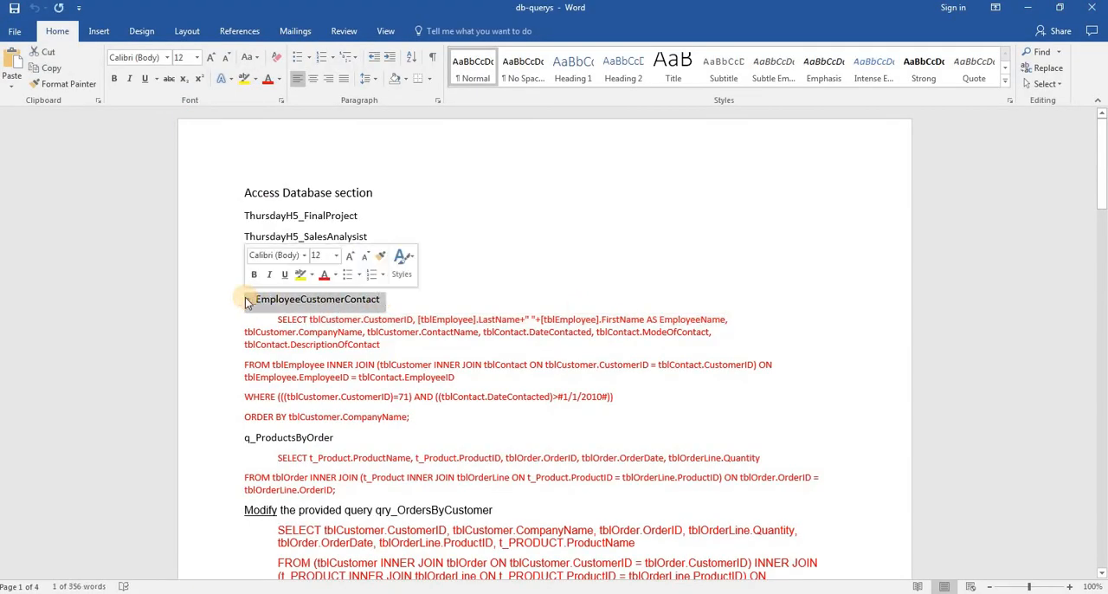
pyautogui.hotkey('alt', 'Tab')
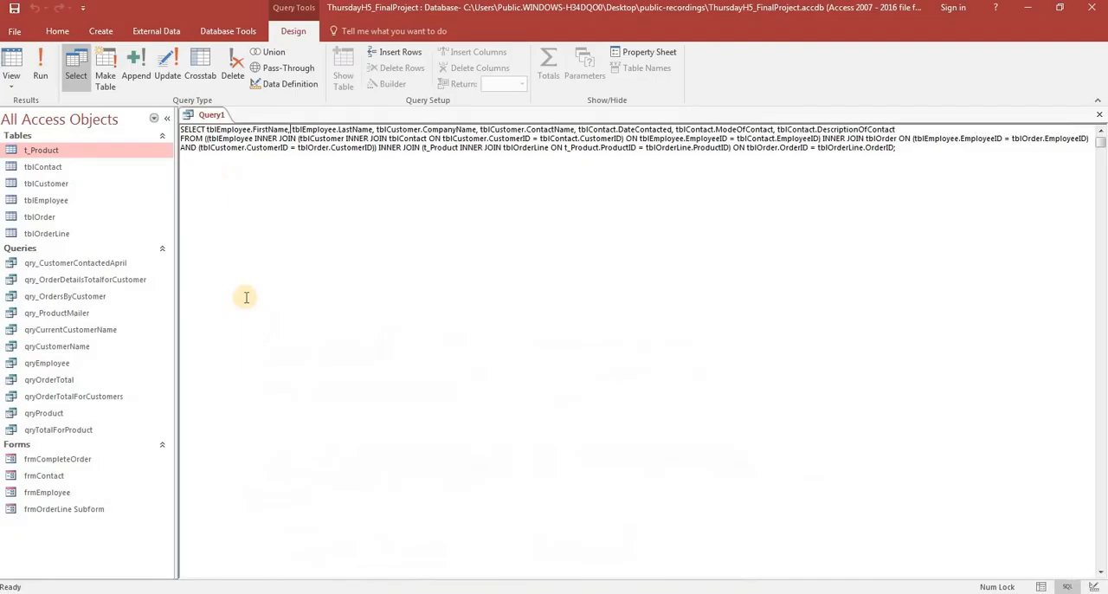
pyautogui.rightClick(208, 116)
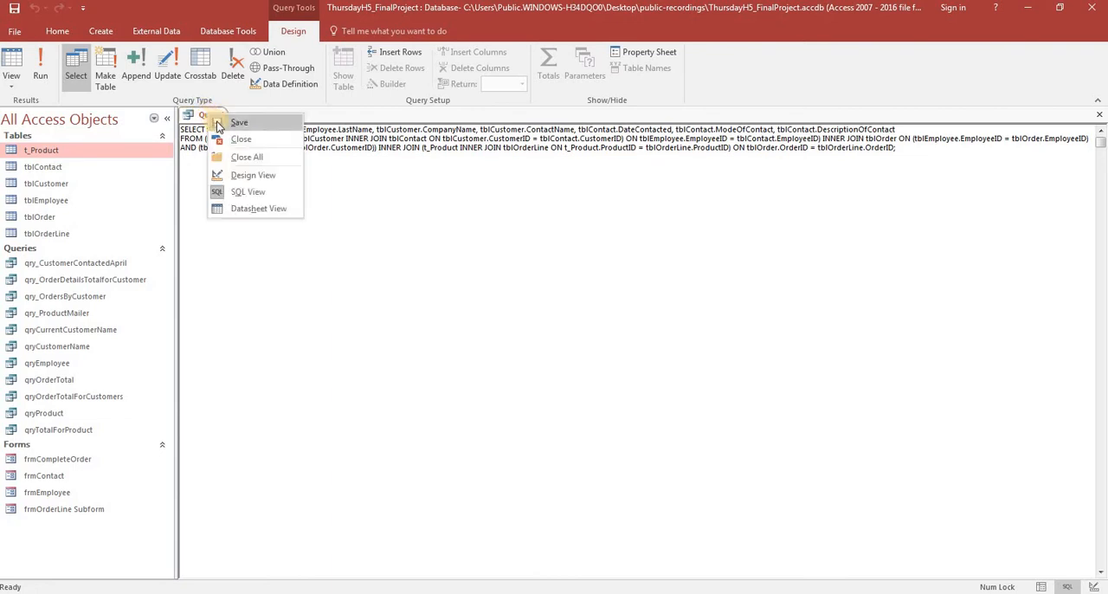
pyautogui.click(234, 123)
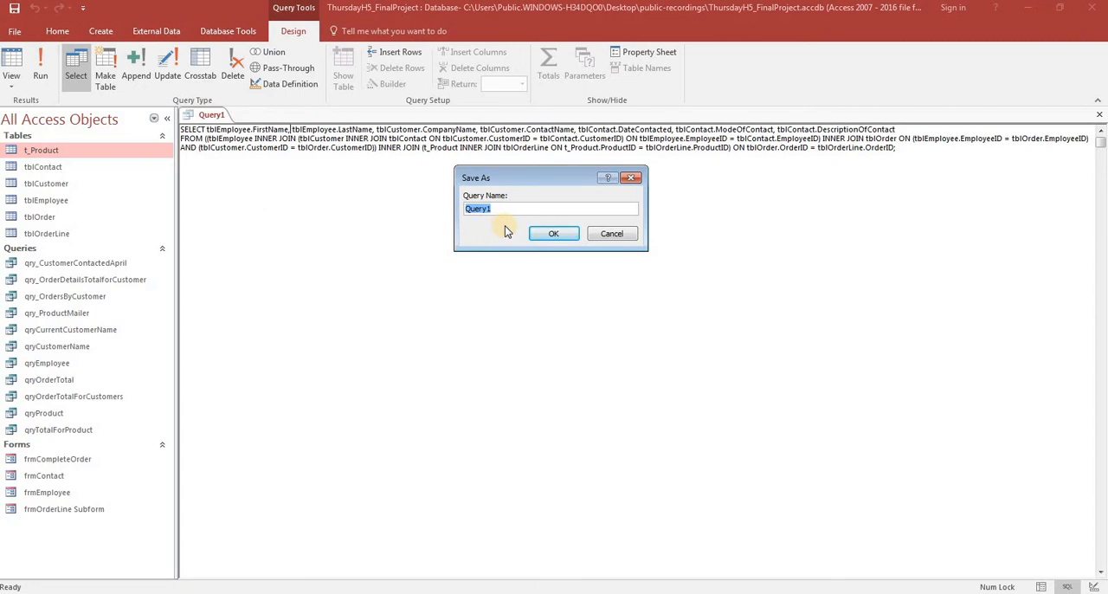
pyautogui.hotkey('ctrl', 'v')
pyautogui.click(551, 234)
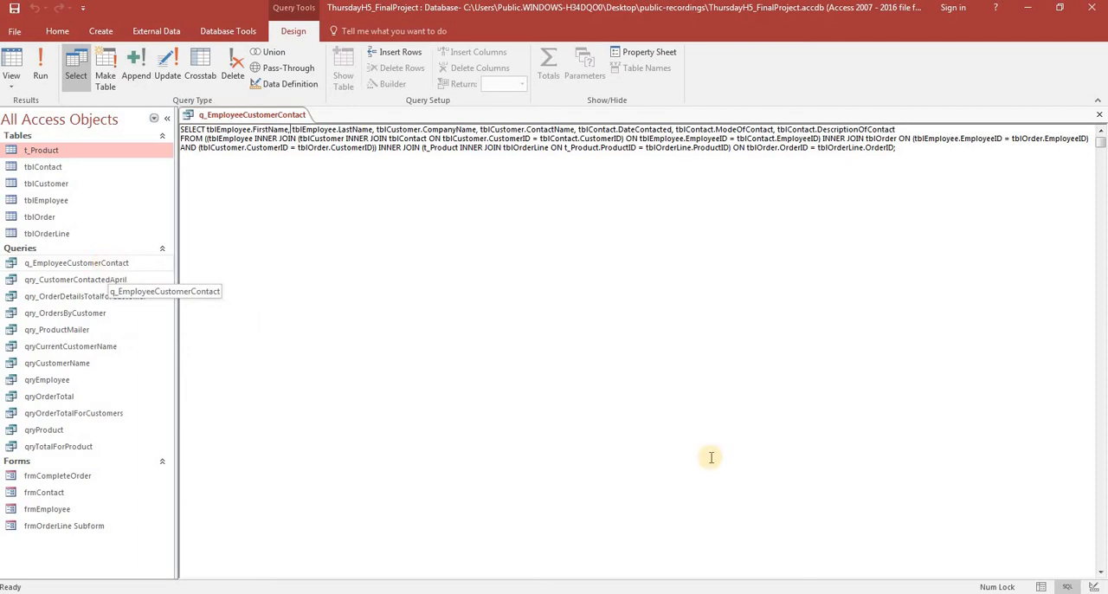
pyautogui.click(1043, 587)
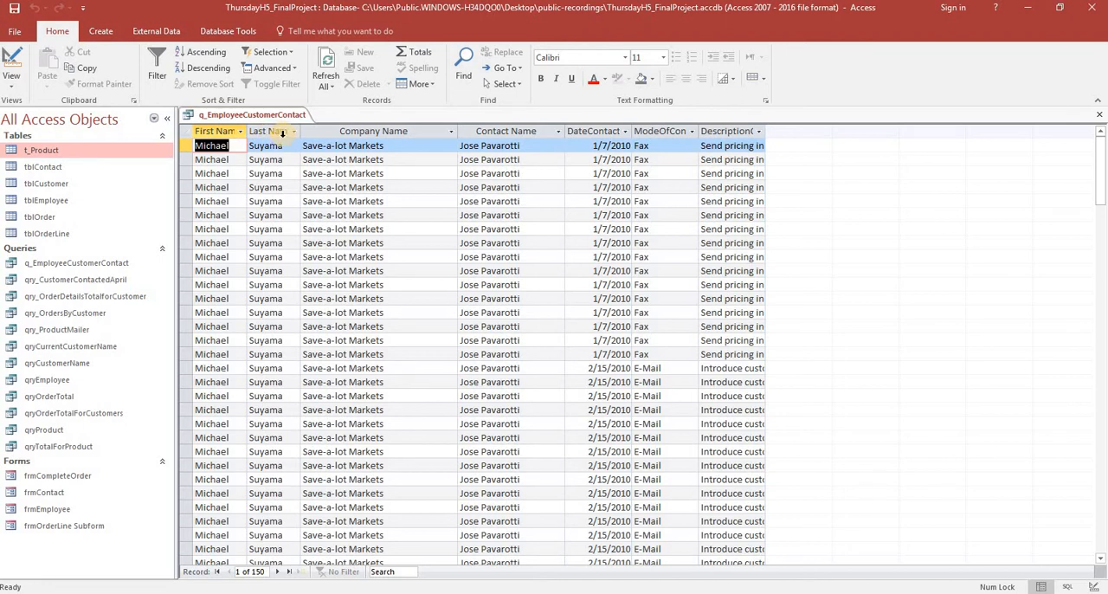
# Replace the query's first three SELECT fields with tblCustomer.CustomerID, [tblEmployee].LastName+" "+[tblEmployee].FirstName AS EmployeeName, copied from the db-querys document.
pyautogui.hotkey('alt', 'Tab')
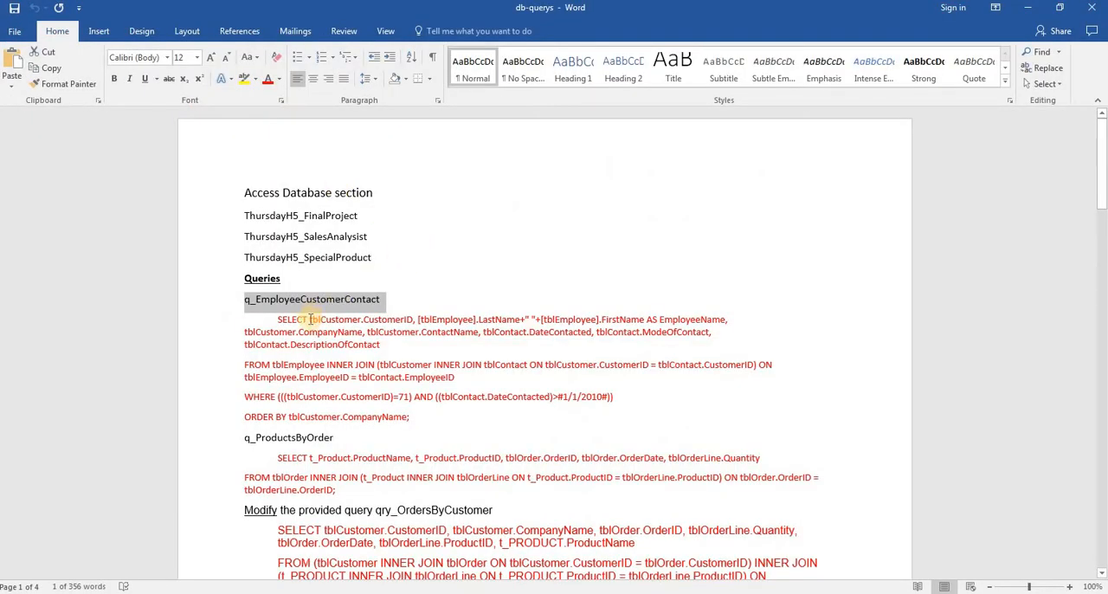
pyautogui.moveTo(310, 319); pyautogui.dragTo(715, 326)
pyautogui.hotkey('ctrl', 'c')
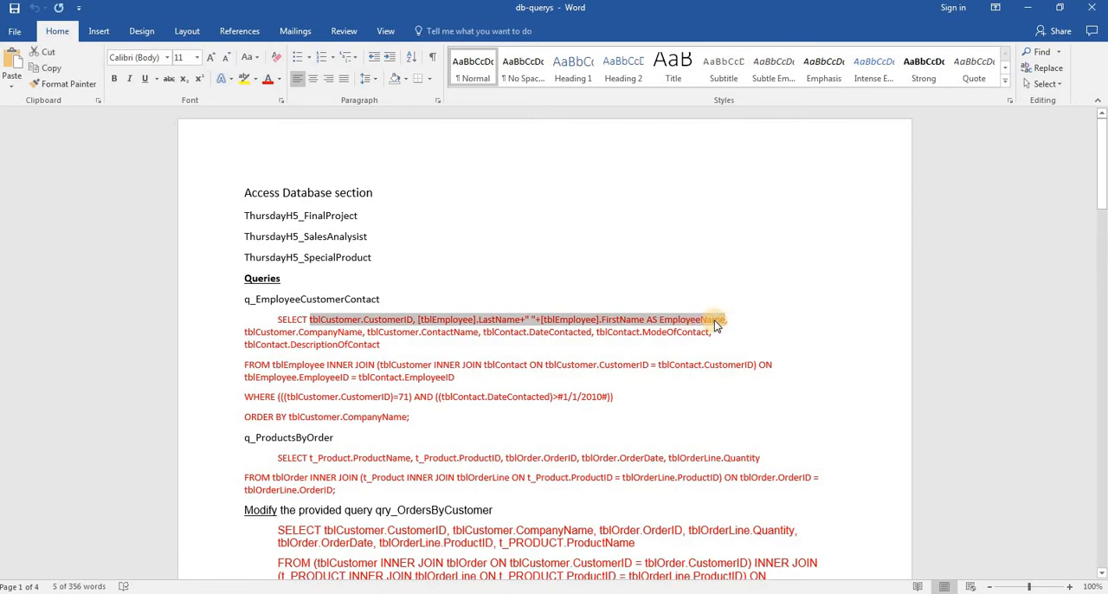
pyautogui.hotkey('alt', 'Tab')
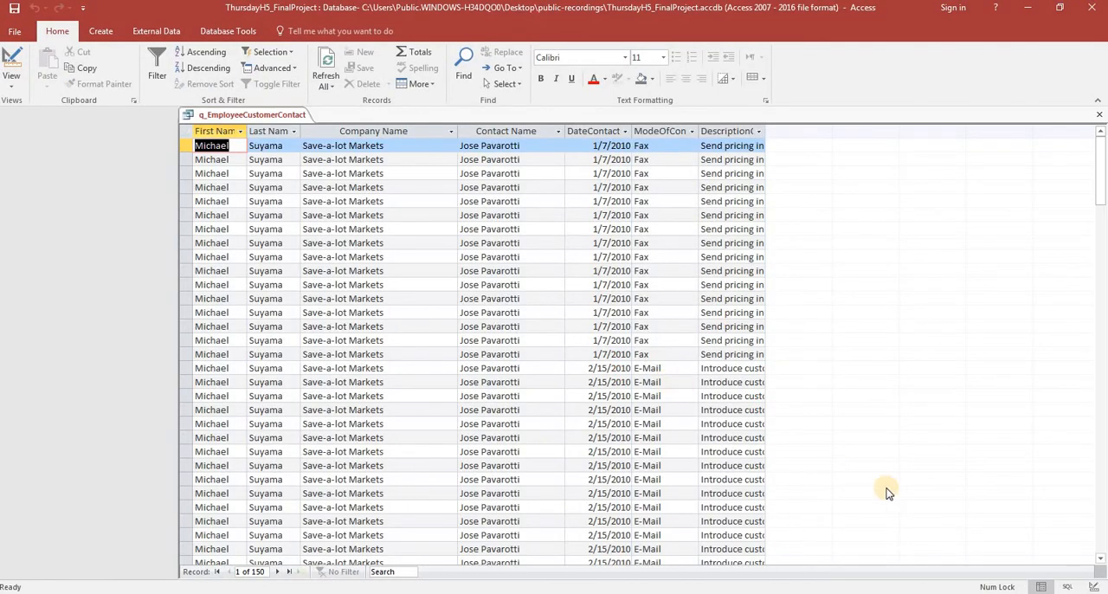
pyautogui.click(1068, 589)
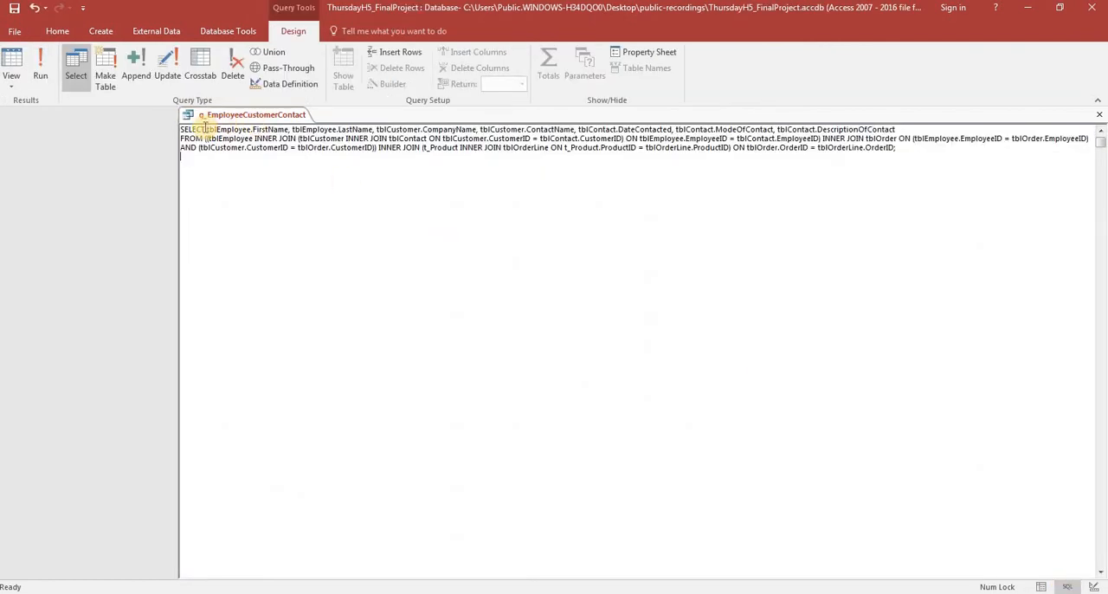
pyautogui.moveTo(205, 127); pyautogui.dragTo(476, 130)
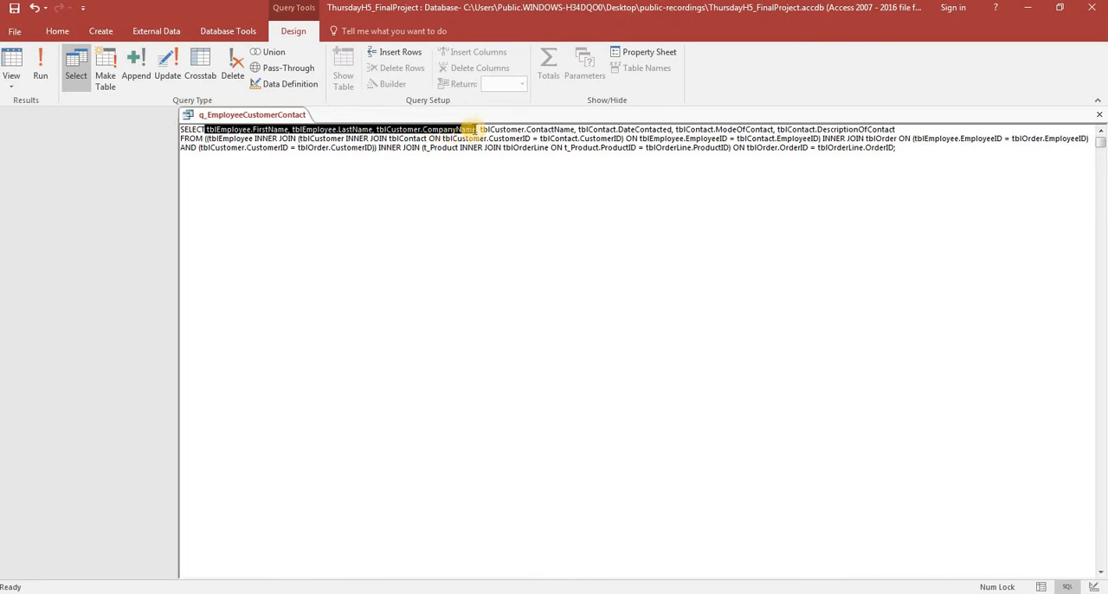
pyautogui.hotkey('ctrl', 'v')
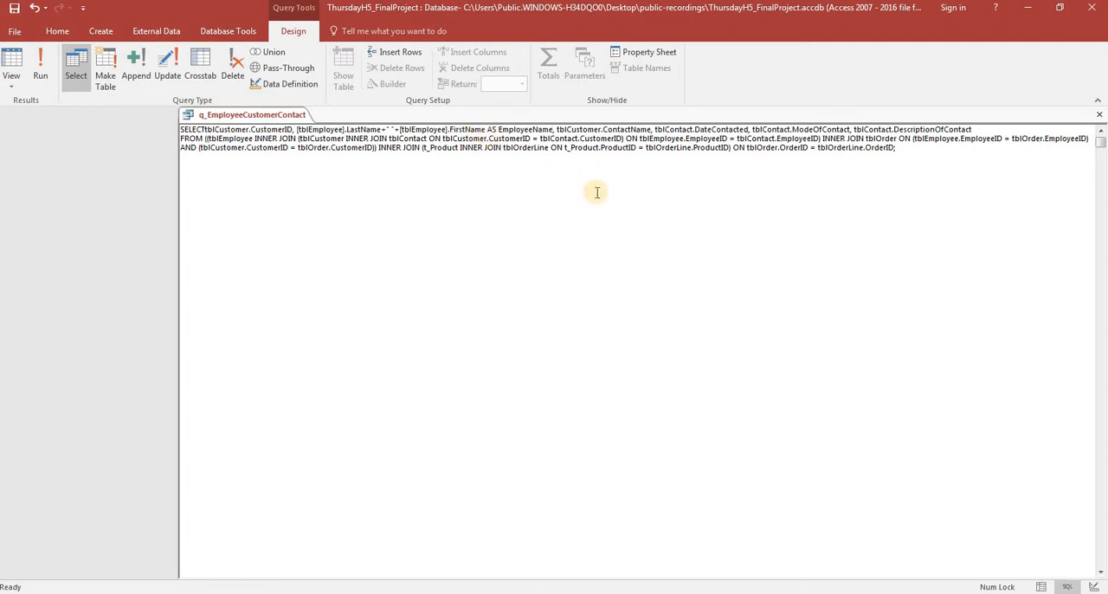
# Insert a space between SELECT and tblCustomer.CustomerID, and show the results as a datasheet with the EmployeeName column widened to fit.
pyautogui.click(1045, 588)
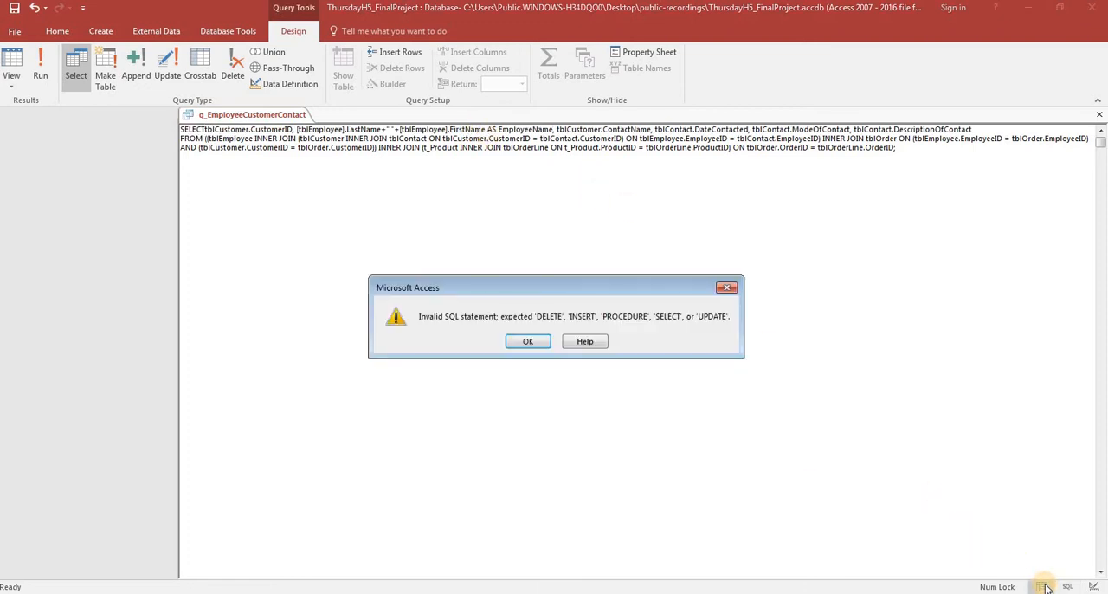
pyautogui.click(535, 343)
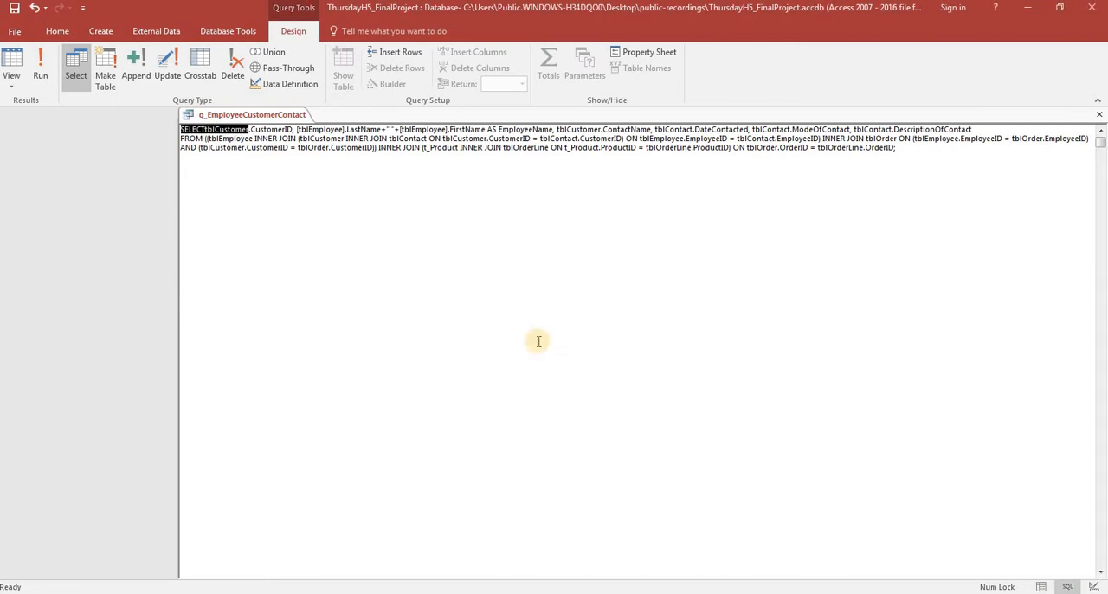
pyautogui.click(1094, 586)
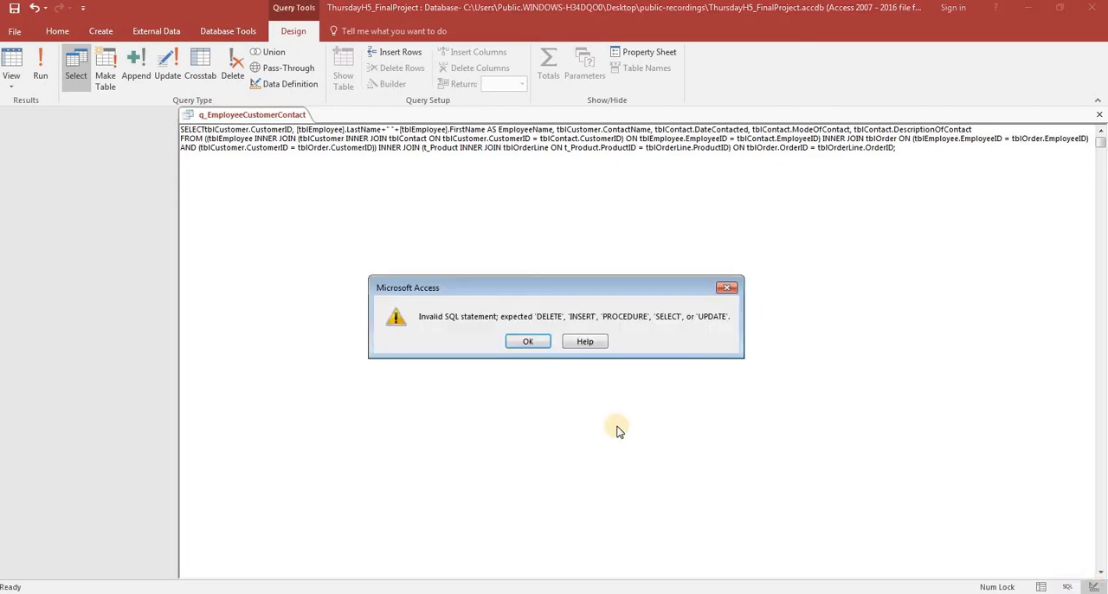
pyautogui.click(536, 343)
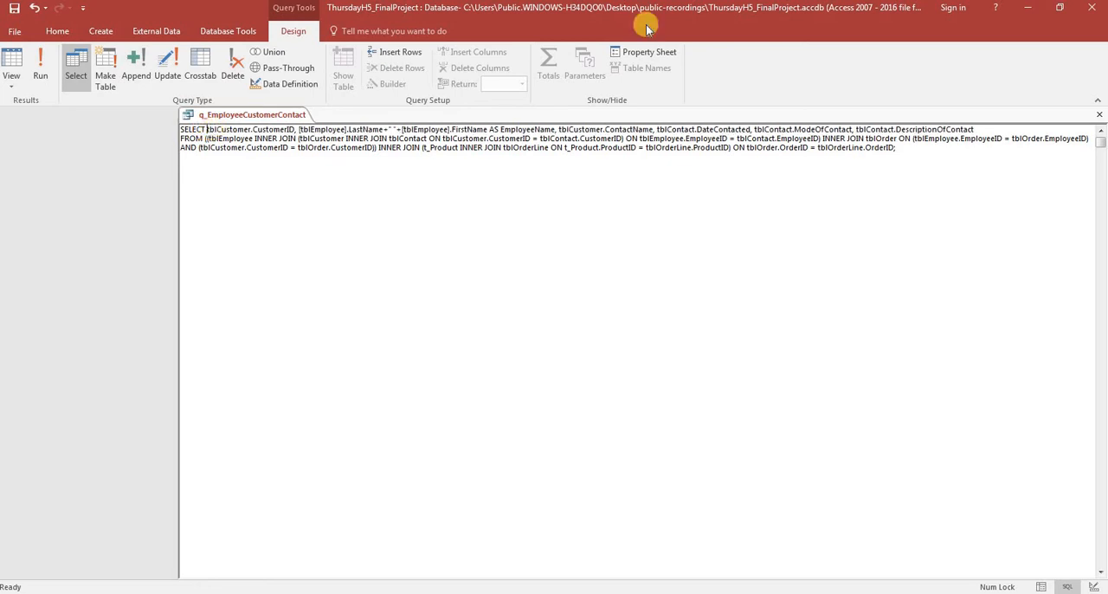
pyautogui.click(1041, 587)
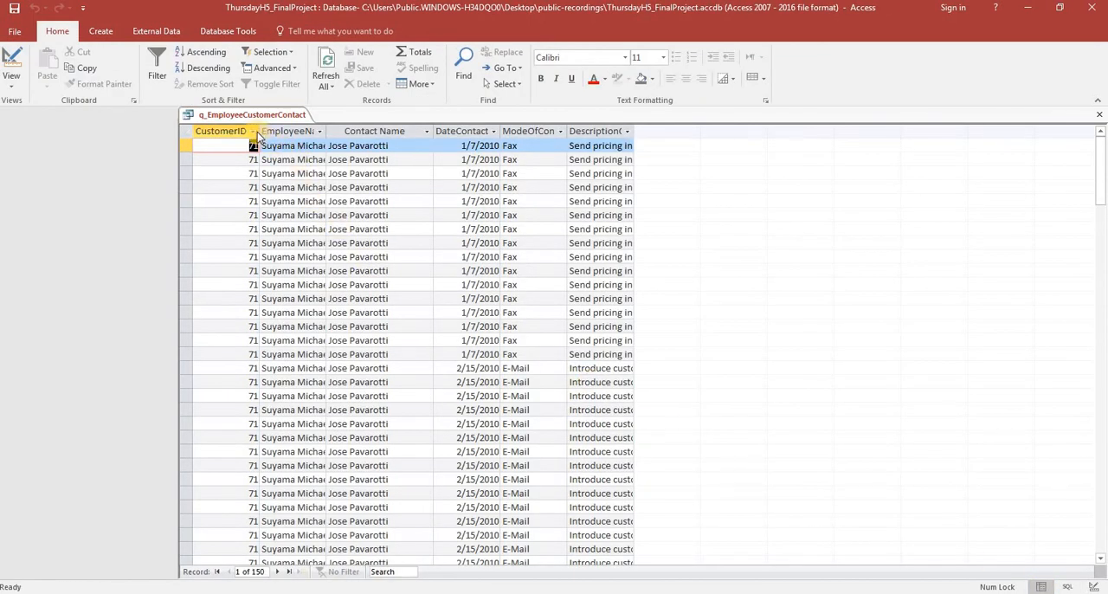
pyautogui.doubleClick(325, 131)
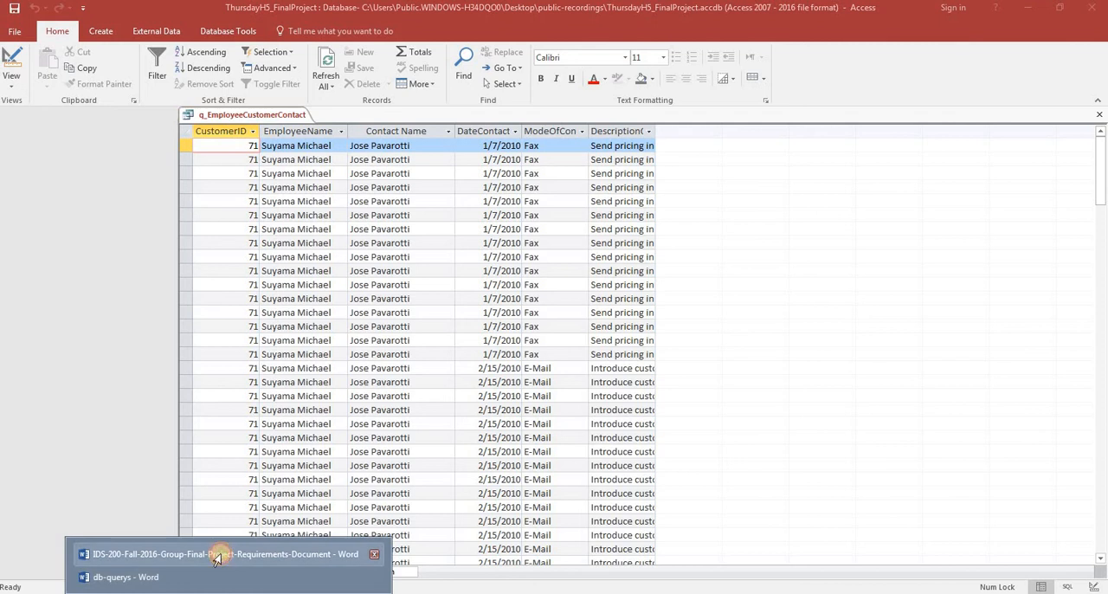
# Check the Employee Name and Company Name fields listed in the Word requirements document against the query datasheet in Access.
pyautogui.click(218, 554)
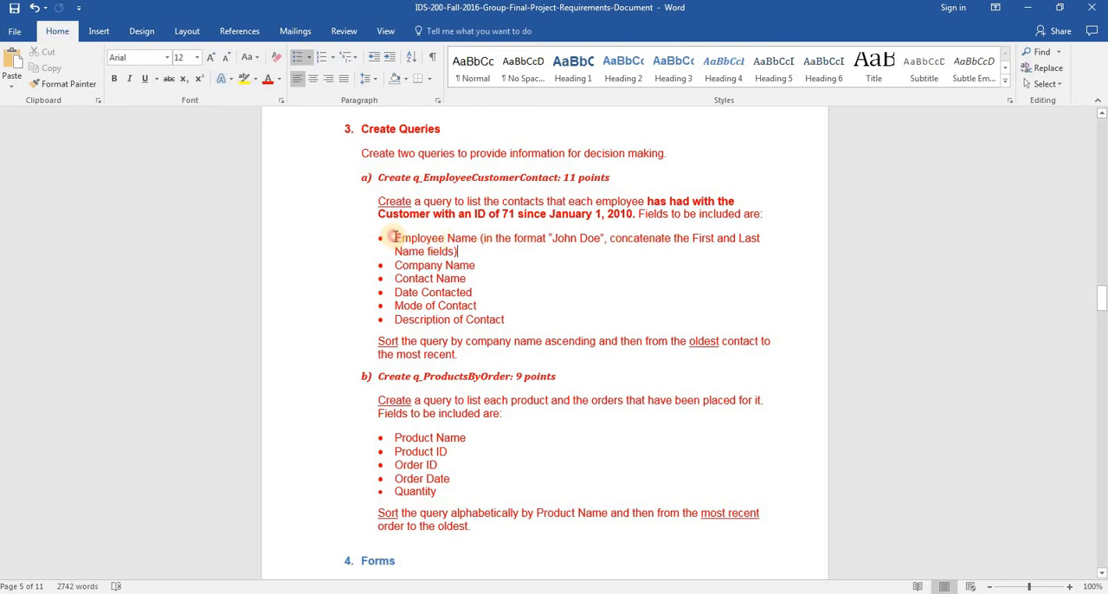
pyautogui.moveTo(394, 236); pyautogui.dragTo(478, 240)
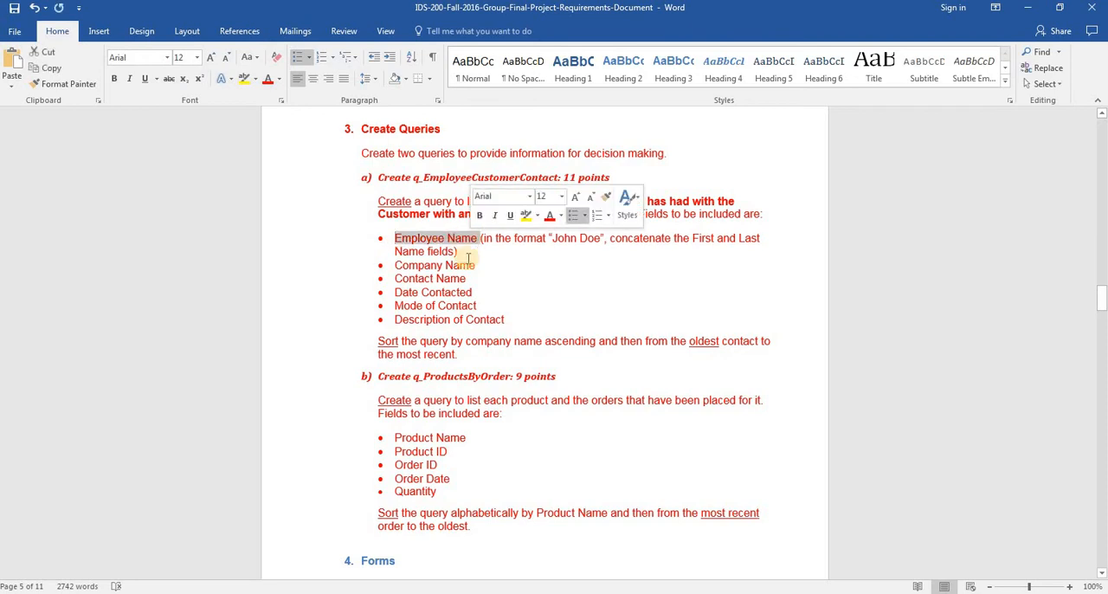
pyautogui.click(475, 264)
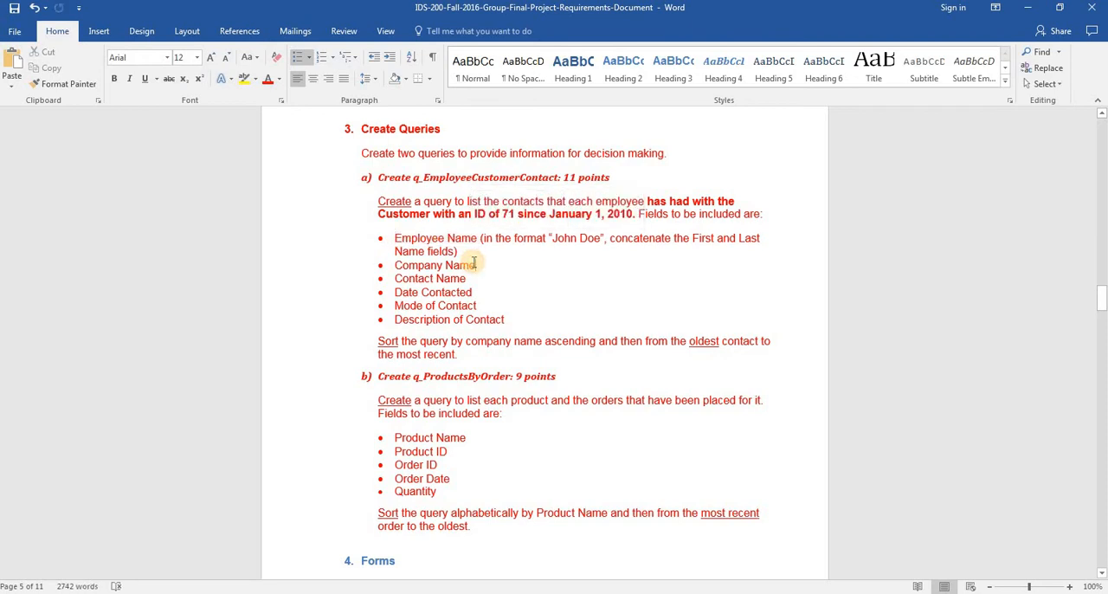
pyautogui.hotkey('alt', 'Tab')
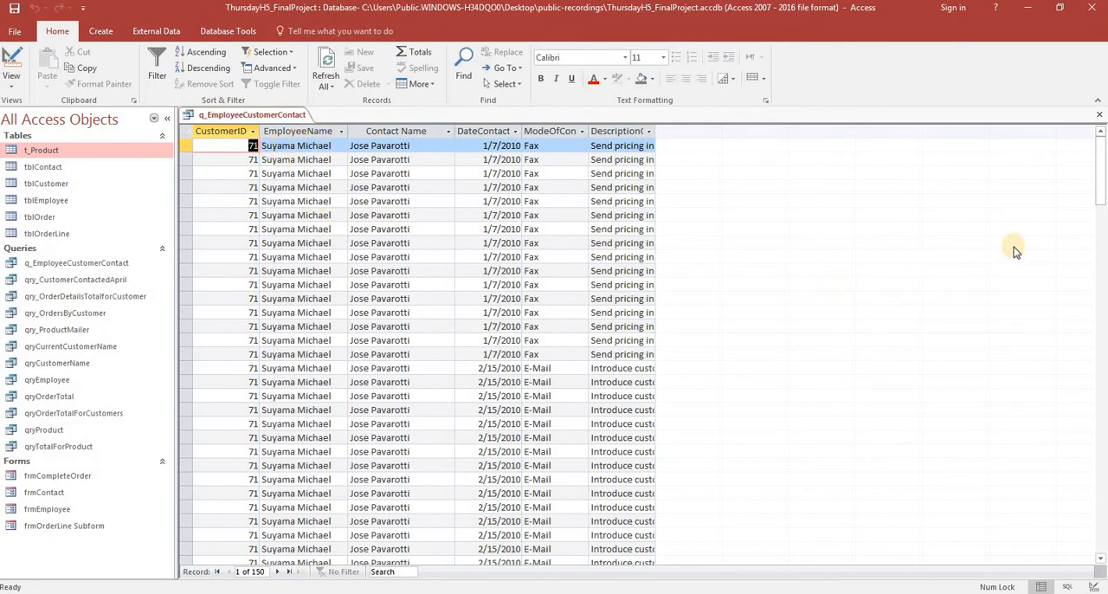
# Check the query's records in Access against the Word requirement for customer ID 71 contacts since January 1, 2010.
pyautogui.moveTo(1102, 196); pyautogui.dragTo(1106, 277)
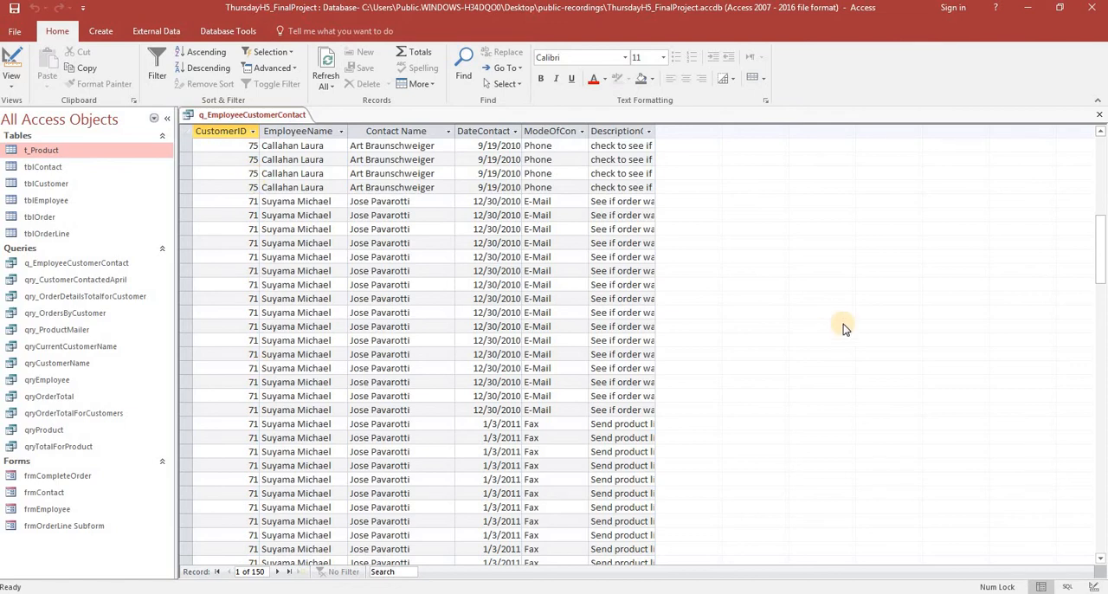
pyautogui.hotkey('alt', 'Tab')
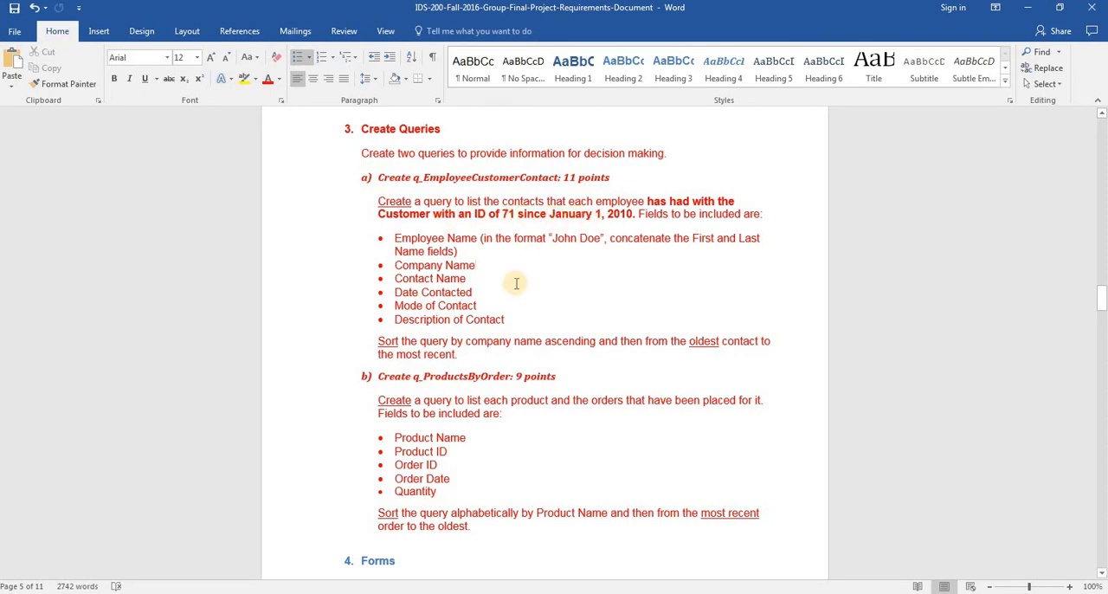
pyautogui.hotkey('alt', 'Tab')
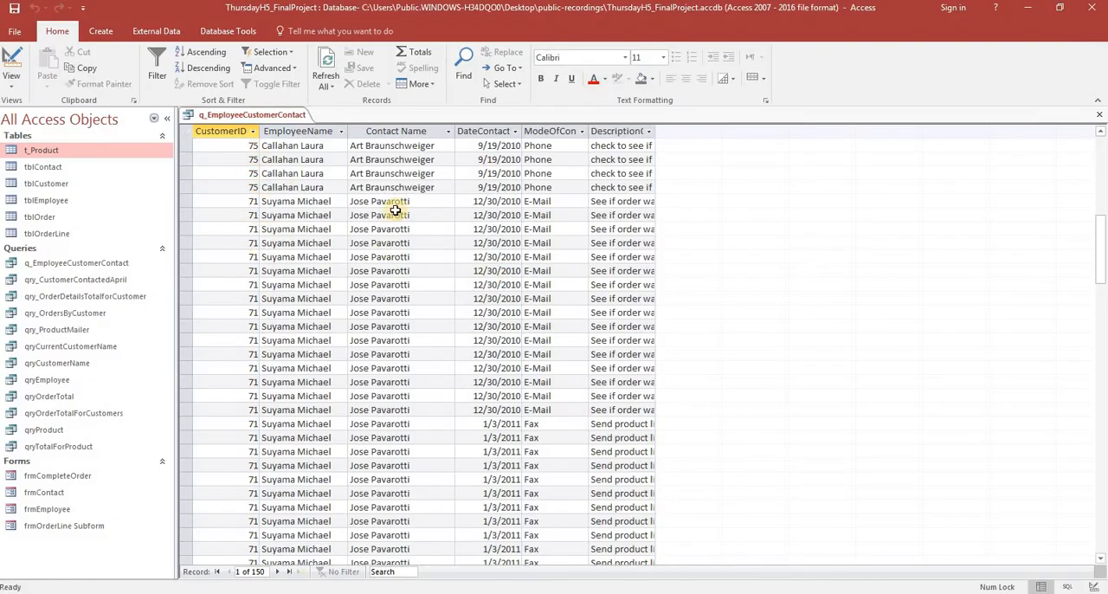
pyautogui.hotkey('alt', 'Tab')
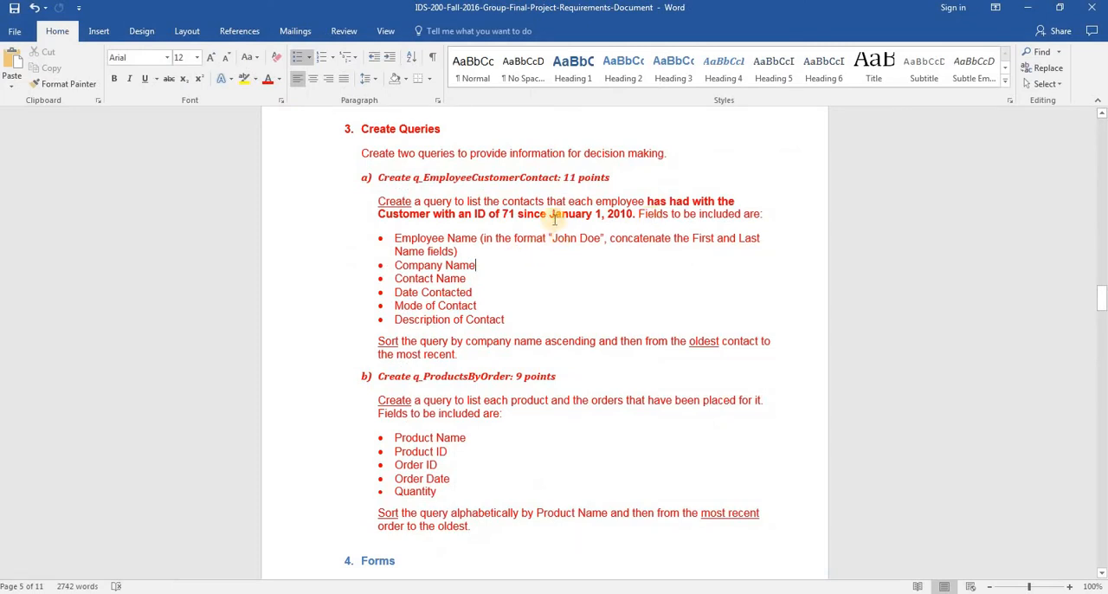
pyautogui.hotkey('alt', 'Tab')
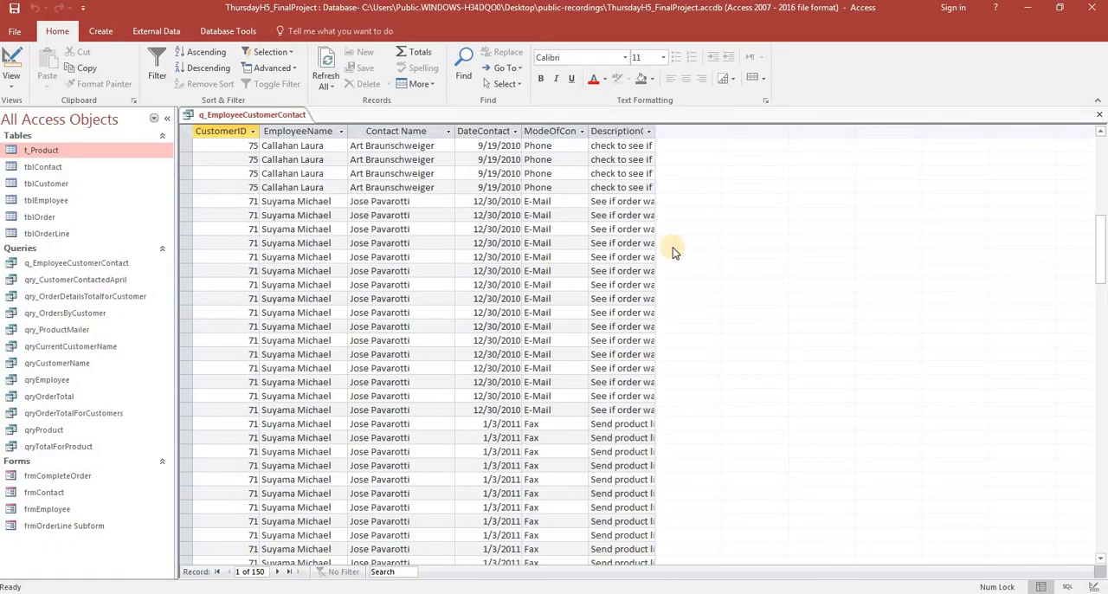
# Show the query in Design view and set the CustomerID criteria to 71, as the Word requirements document specifies.
pyautogui.click(1067, 588)
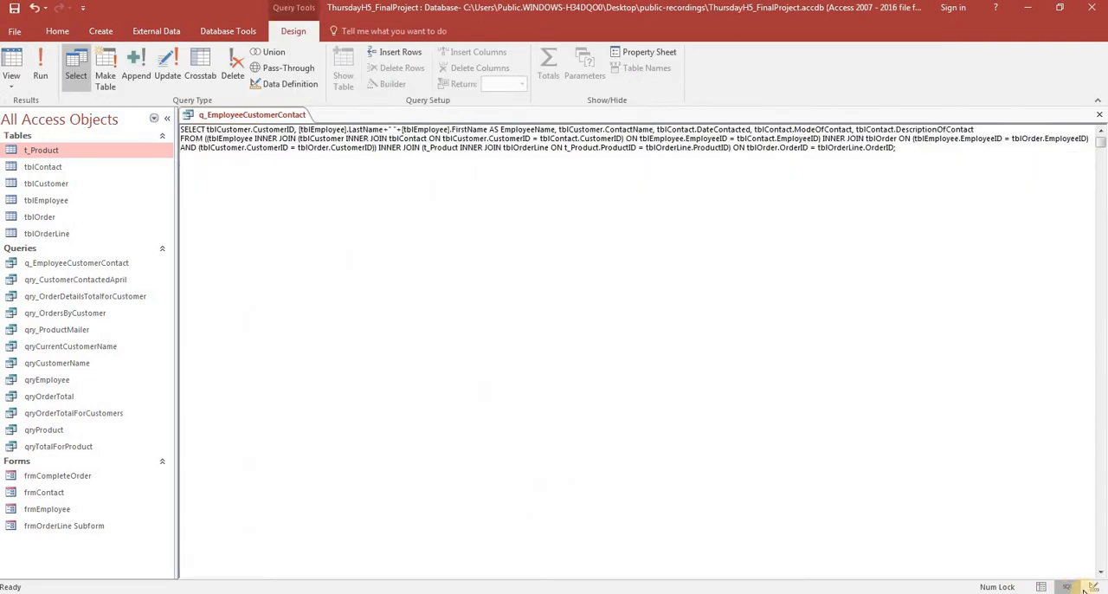
pyautogui.click(1094, 588)
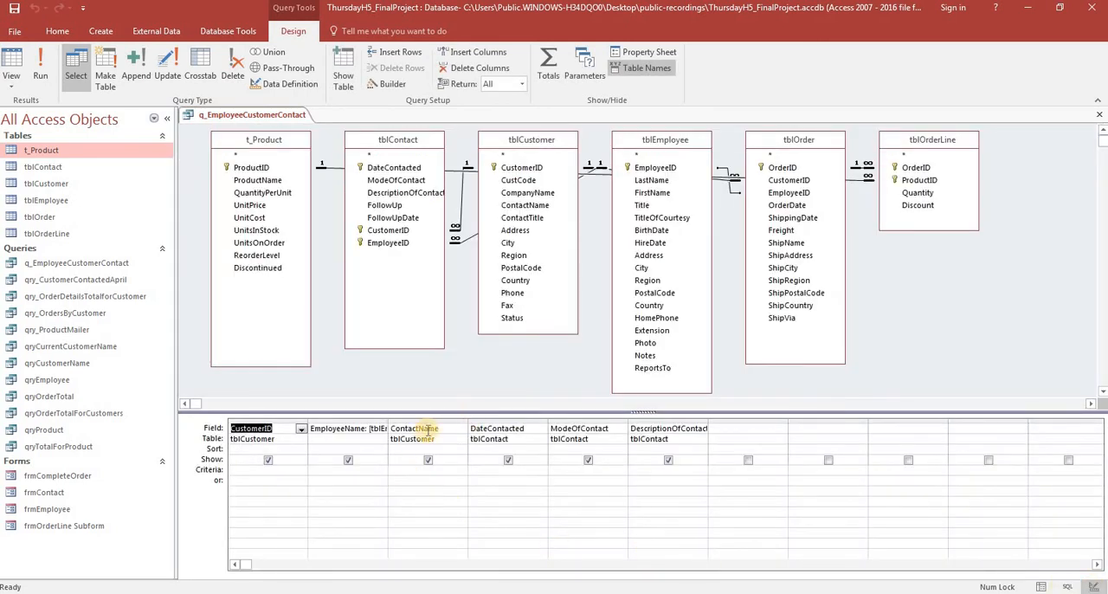
pyautogui.hotkey('alt', 'Tab')
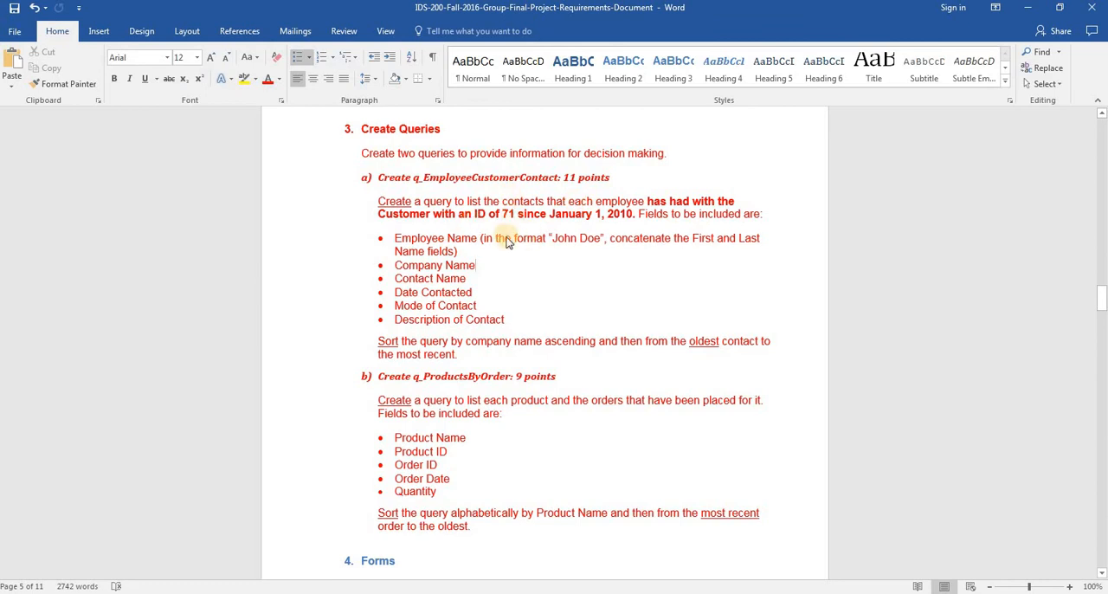
pyautogui.hotkey('alt', 'Tab')
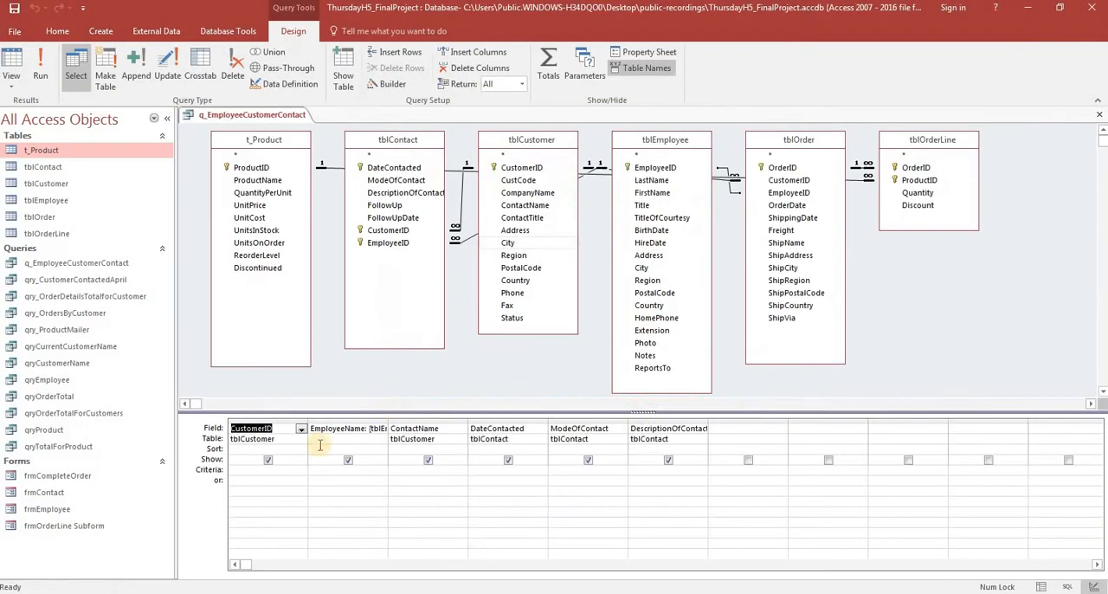
pyautogui.click(272, 470)
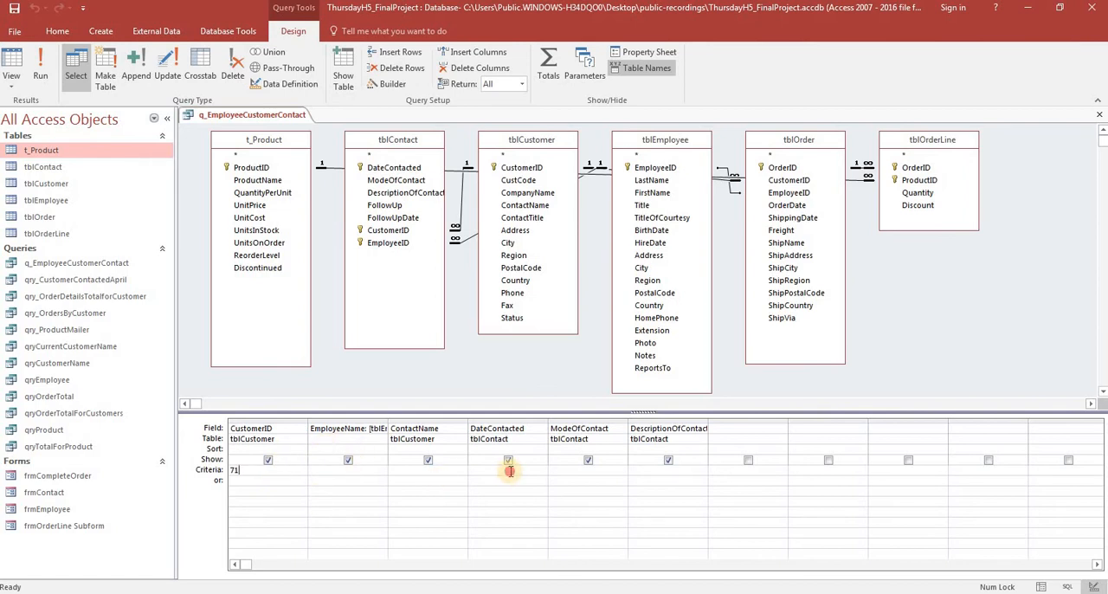
# Set the DateContacted criteria to >#1/1/2010#, copied from the WHERE clause in the db-querys Word document.
pyautogui.hotkey('alt', 'Tab')
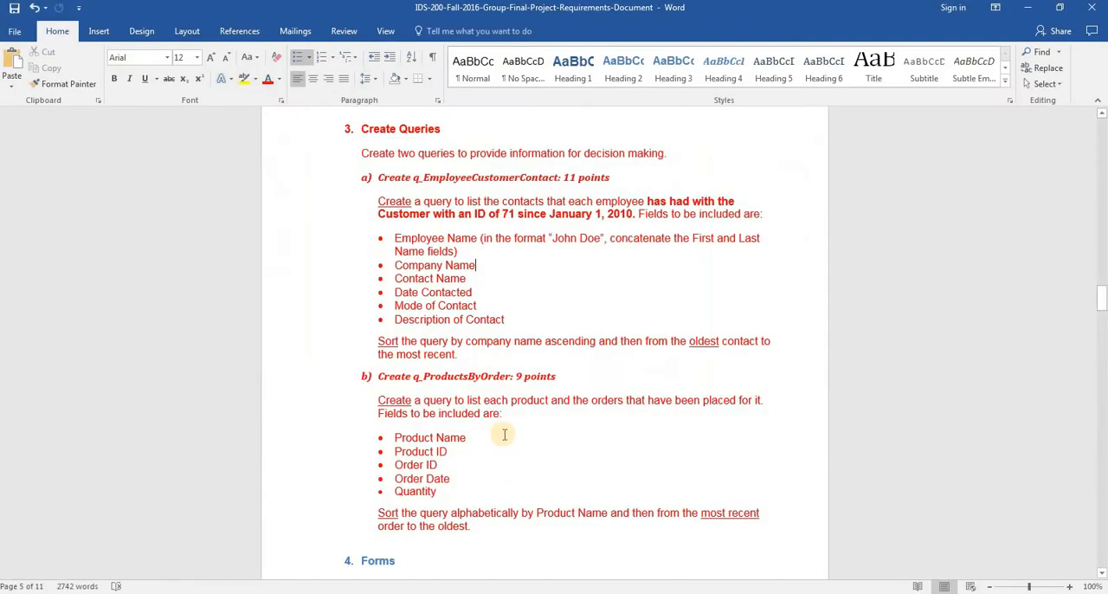
pyautogui.hotkey('alt', 'Tab')
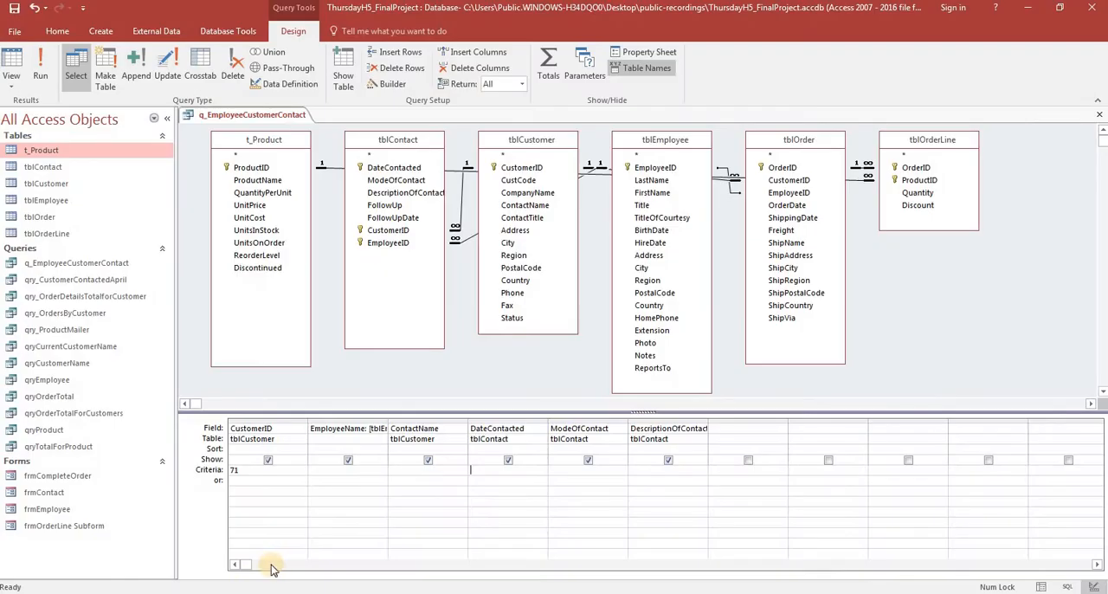
pyautogui.moveTo(207, 576)
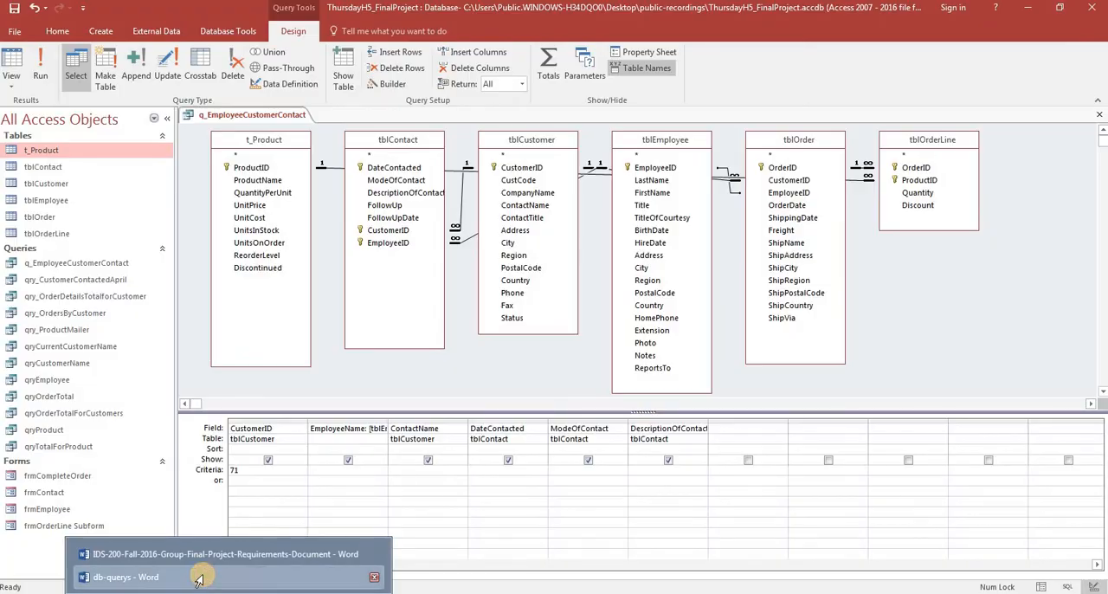
pyautogui.click(204, 577)
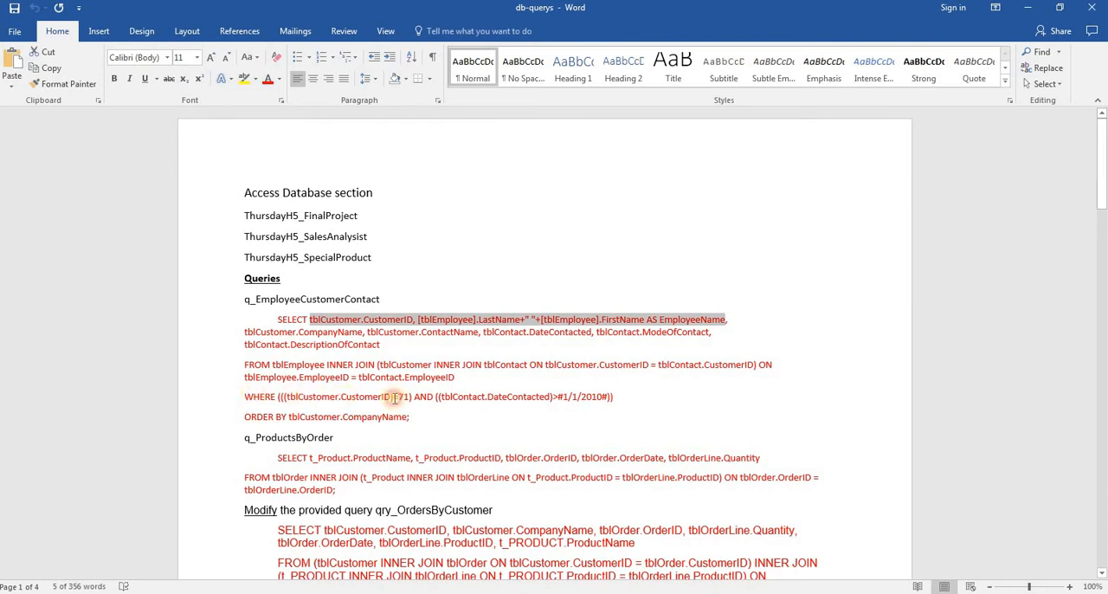
pyautogui.moveTo(243, 397); pyautogui.dragTo(627, 407)
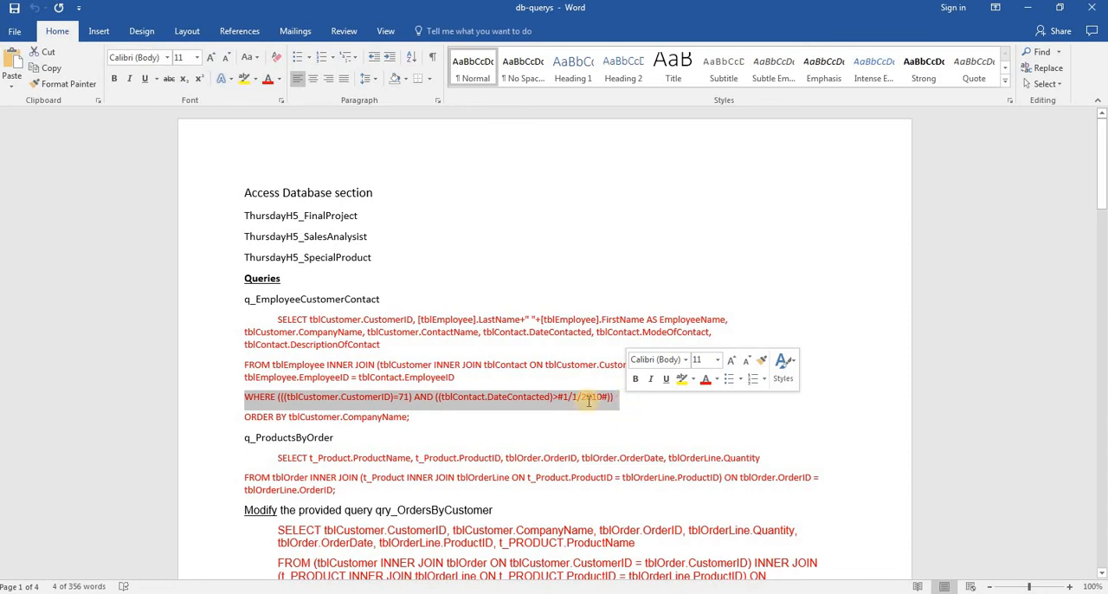
pyautogui.click(616, 399)
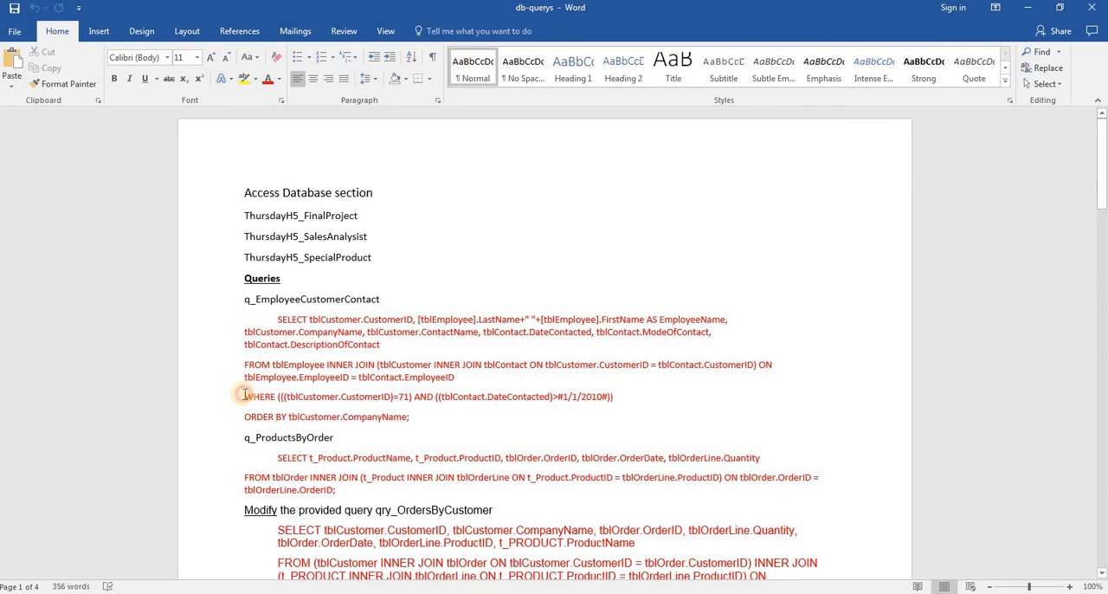
pyautogui.moveTo(243, 395); pyautogui.dragTo(641, 404)
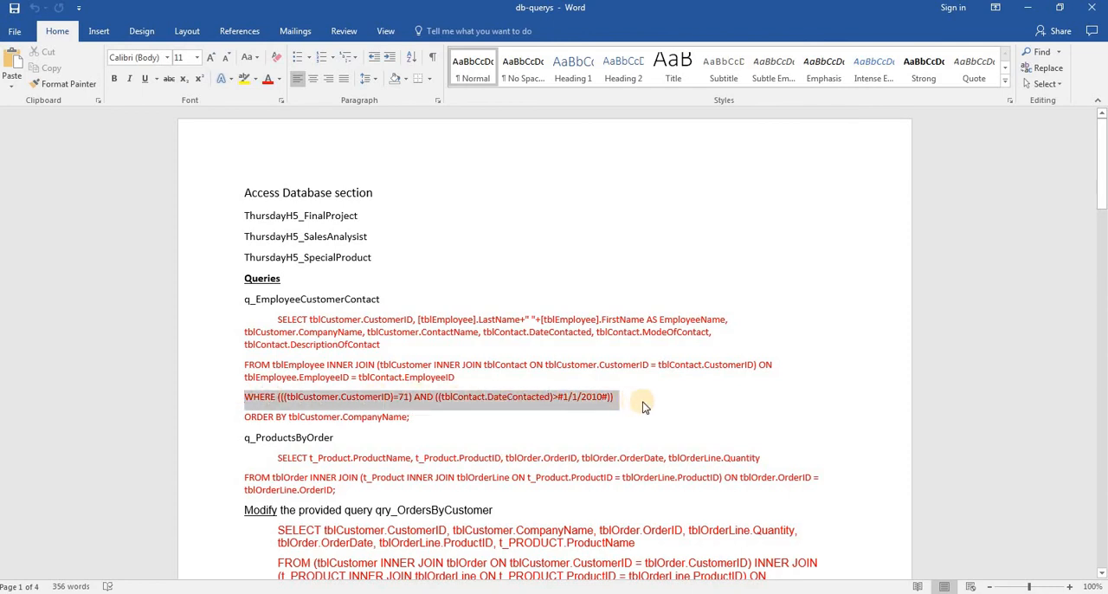
pyautogui.click(639, 404)
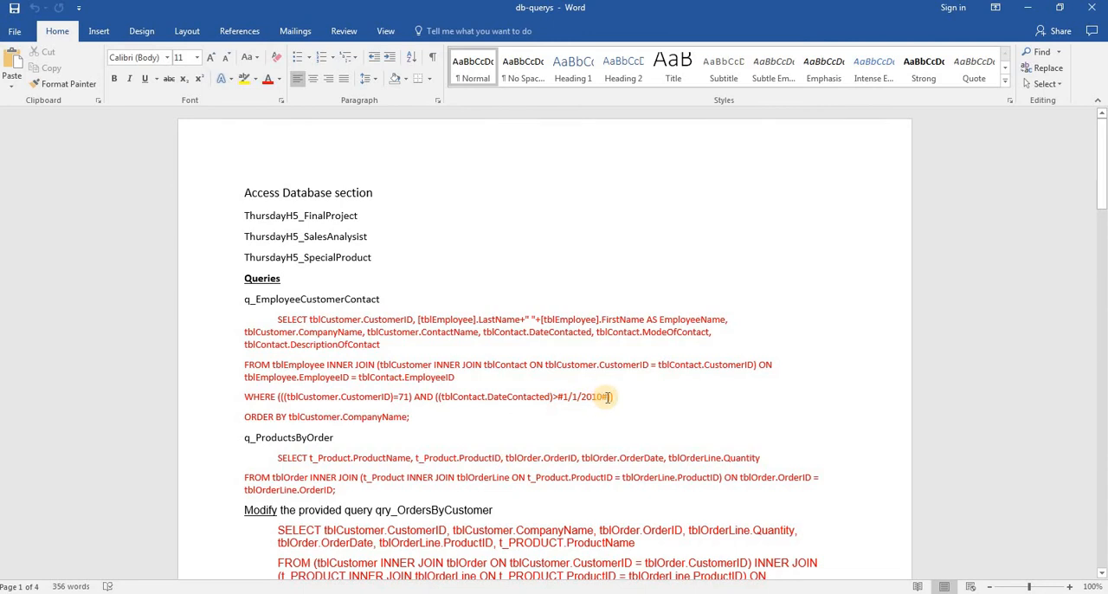
pyautogui.moveTo(608, 396)
pyautogui.mouseDown()
pyautogui.moveTo(557, 396)
pyautogui.moveTo(605, 399)
pyautogui.mouseUp()
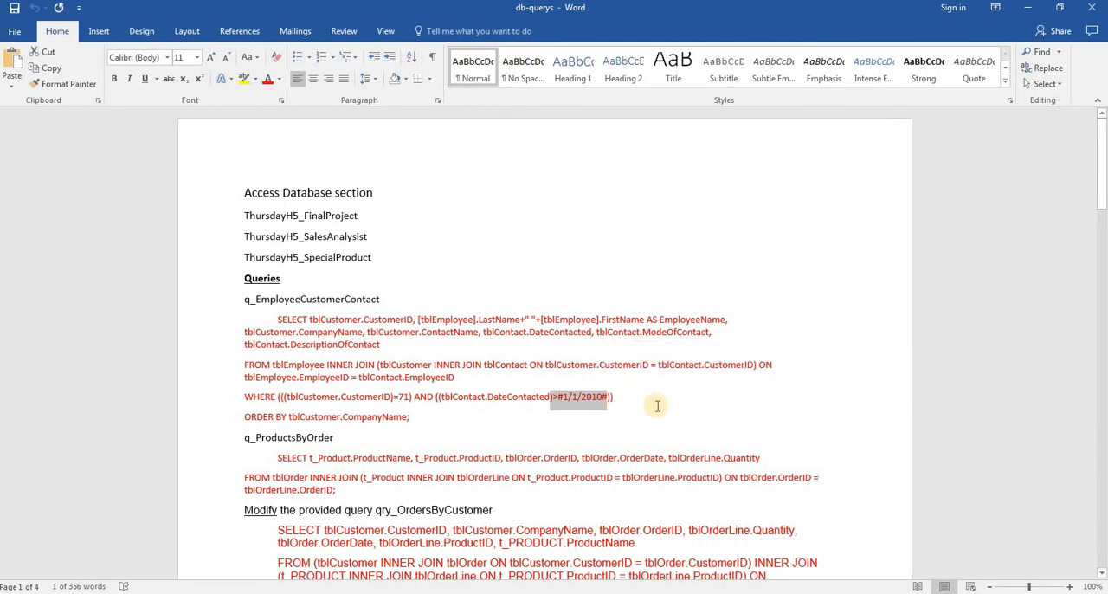
pyautogui.hotkey('alt', 'Tab')
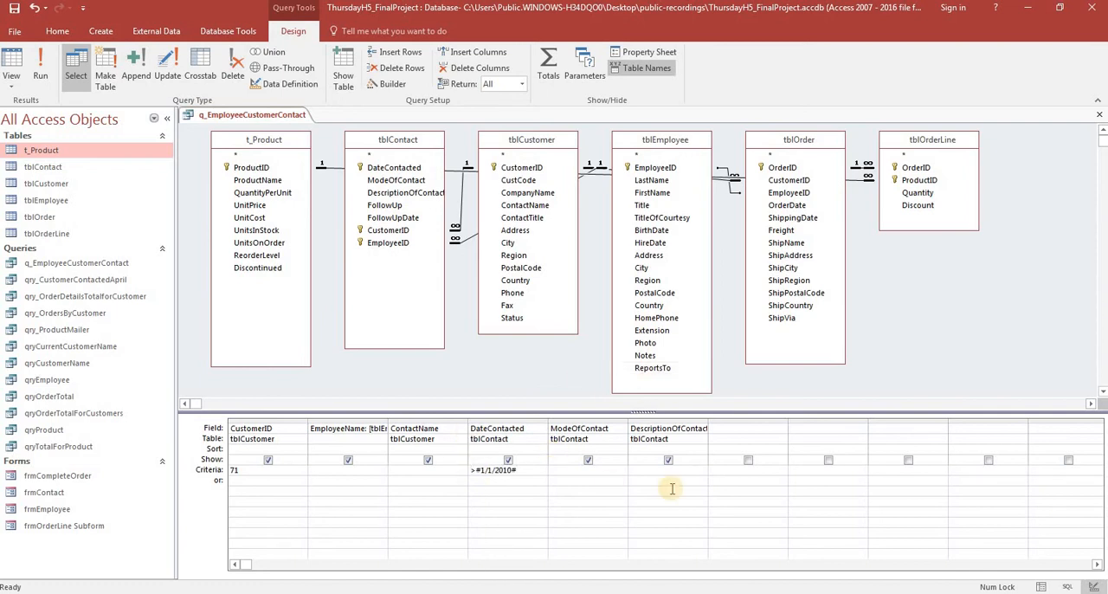
# Show the filtered query as a datasheet and review the CustomerID and DateContacted values of its records.
pyautogui.click(1042, 587)
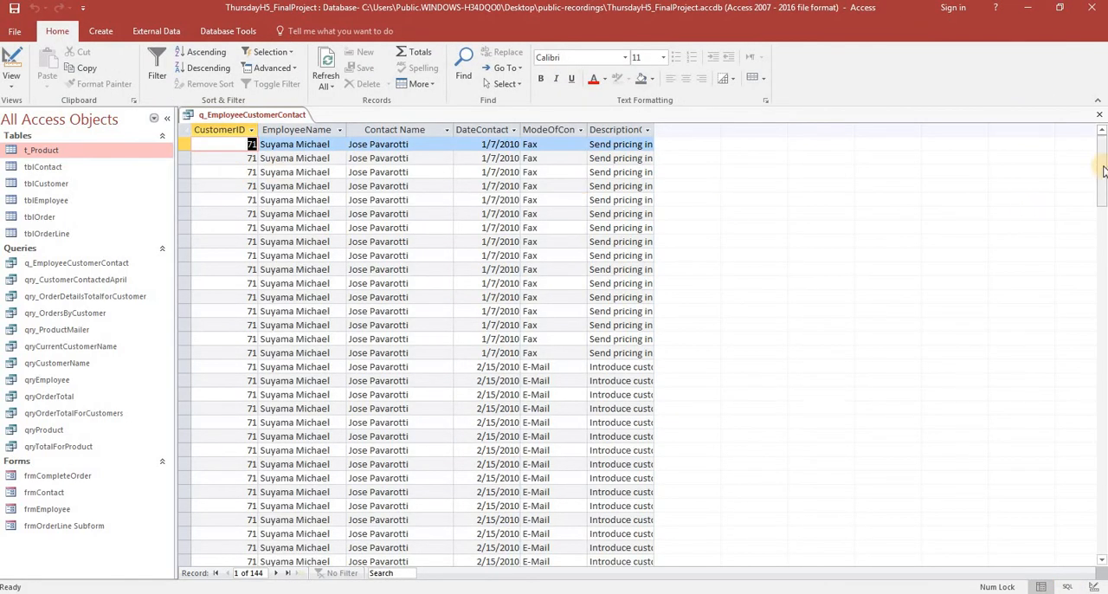
pyautogui.moveTo(1103, 169); pyautogui.dragTo(1104, 170)
pyautogui.moveTo(1103, 154)
pyautogui.mouseDown()
pyautogui.moveTo(1104, 493)
pyautogui.moveTo(1104, 137)
pyautogui.mouseUp()
pyautogui.moveTo(1104, 178); pyautogui.dragTo(1104, 221)
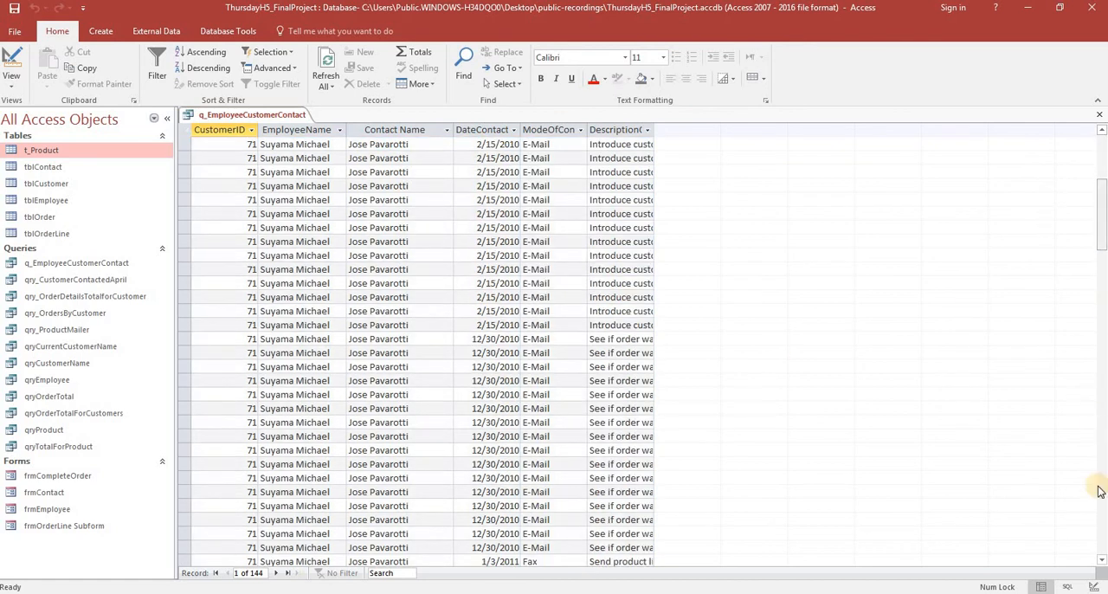
# Compare the WHERE clause in the query's SQL with the q_EmployeeCustomerContact WHERE clause in the db-querys Word document.
pyautogui.click(1071, 588)
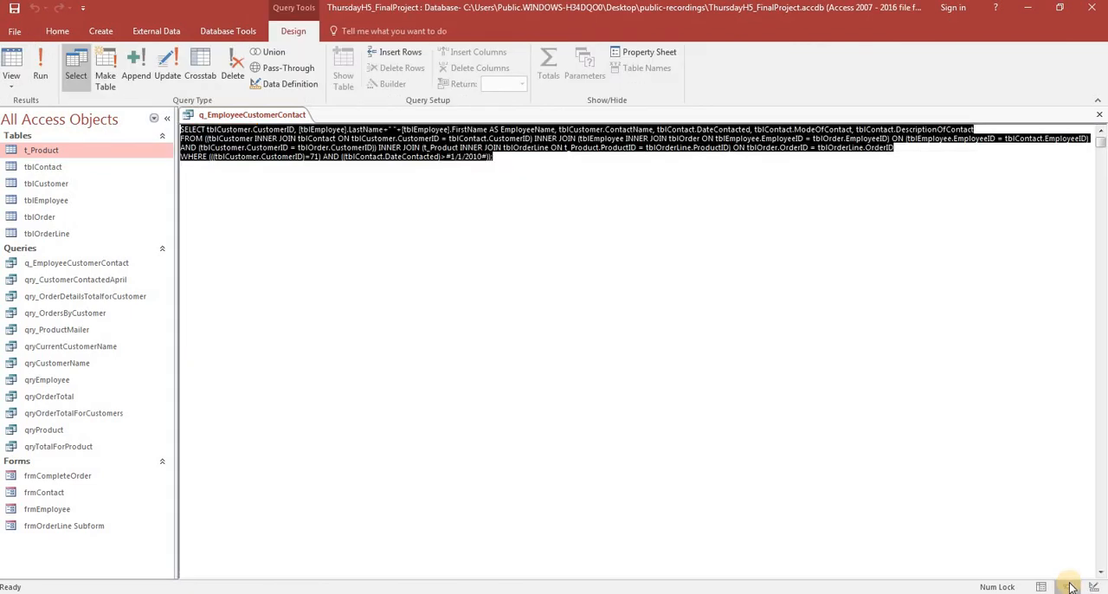
pyautogui.click(551, 176)
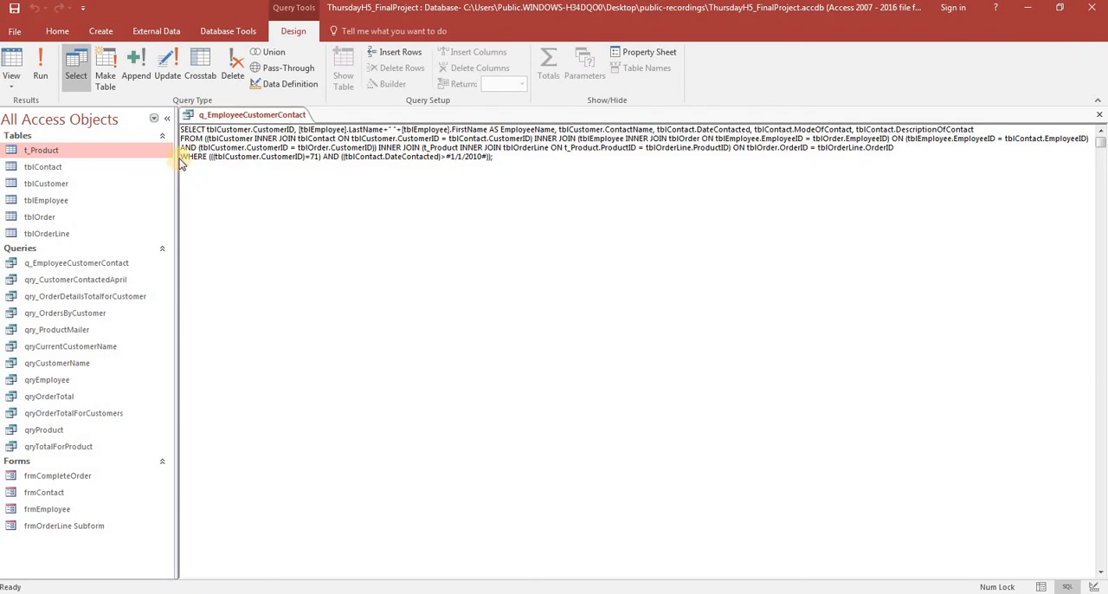
pyautogui.moveTo(183, 156); pyautogui.dragTo(303, 163)
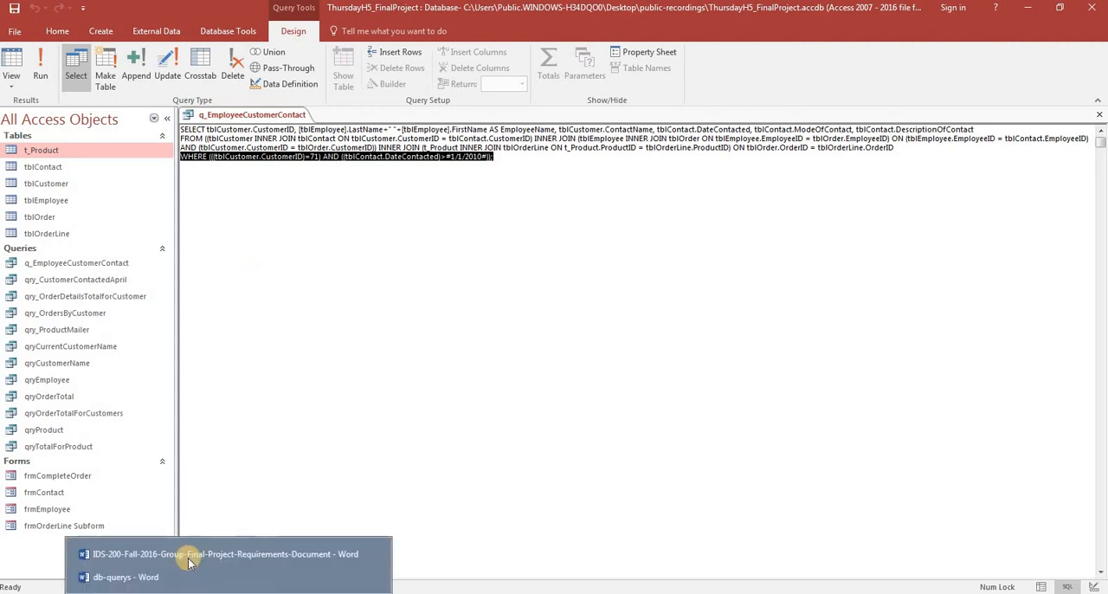
pyautogui.click(192, 572)
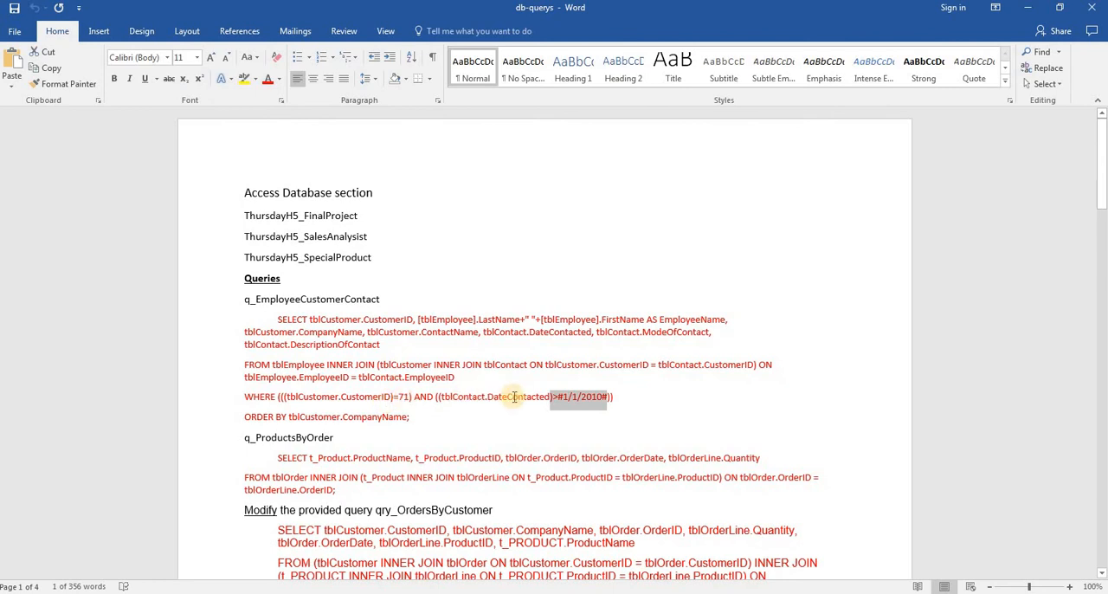
pyautogui.click(633, 401)
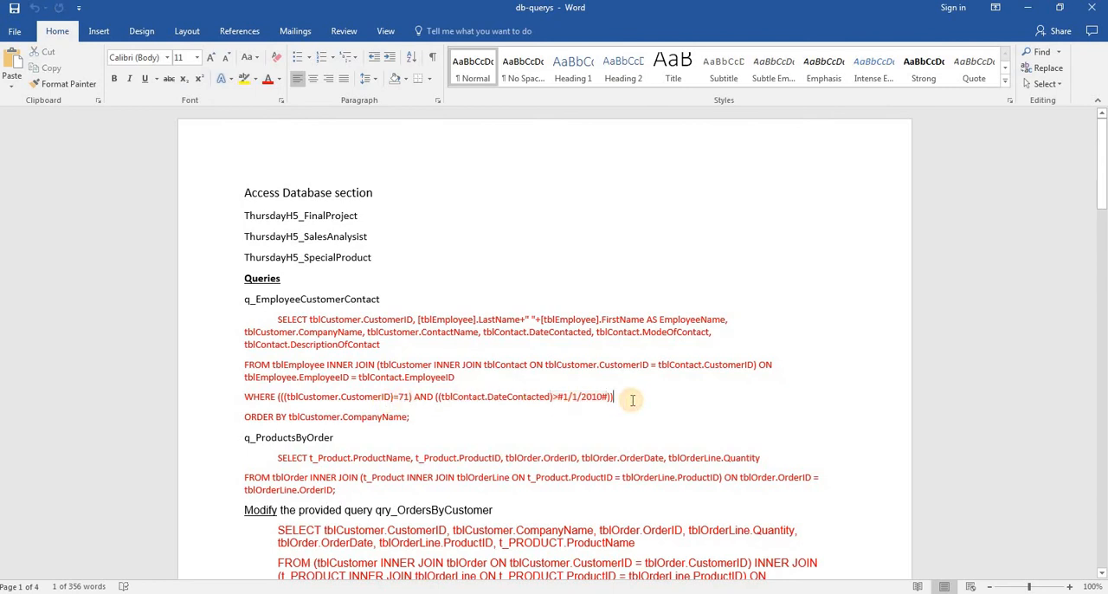
pyautogui.moveTo(614, 399); pyautogui.dragTo(264, 406)
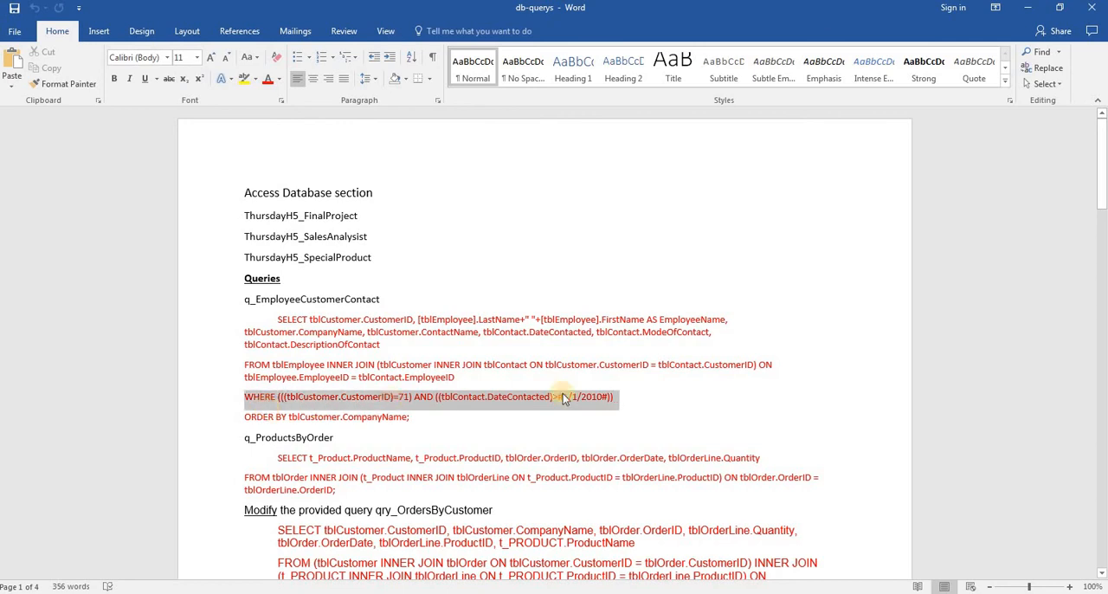
pyautogui.click(641, 395)
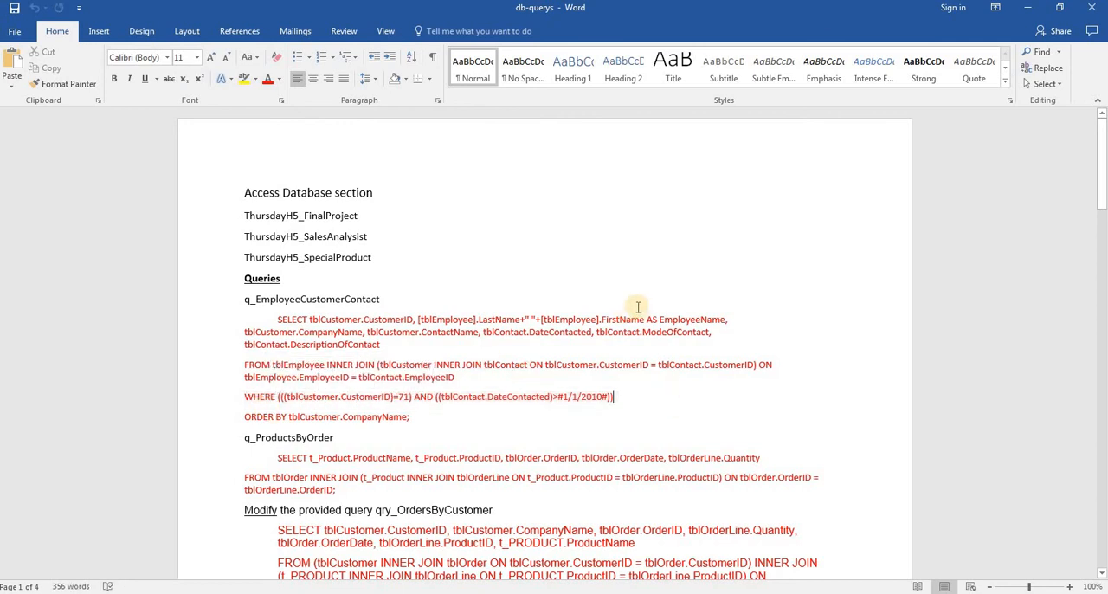
pyautogui.hotkey('alt', 'Tab')
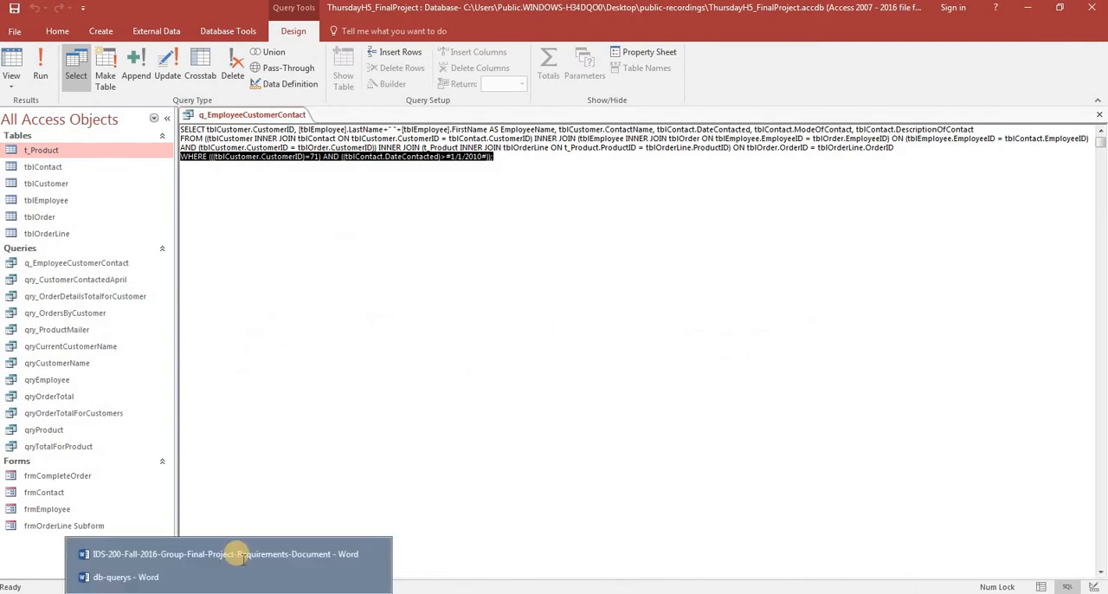
# Check the contact fields and sort order in the Word requirements document against the query's datasheet in Access.
pyautogui.click(222, 556)
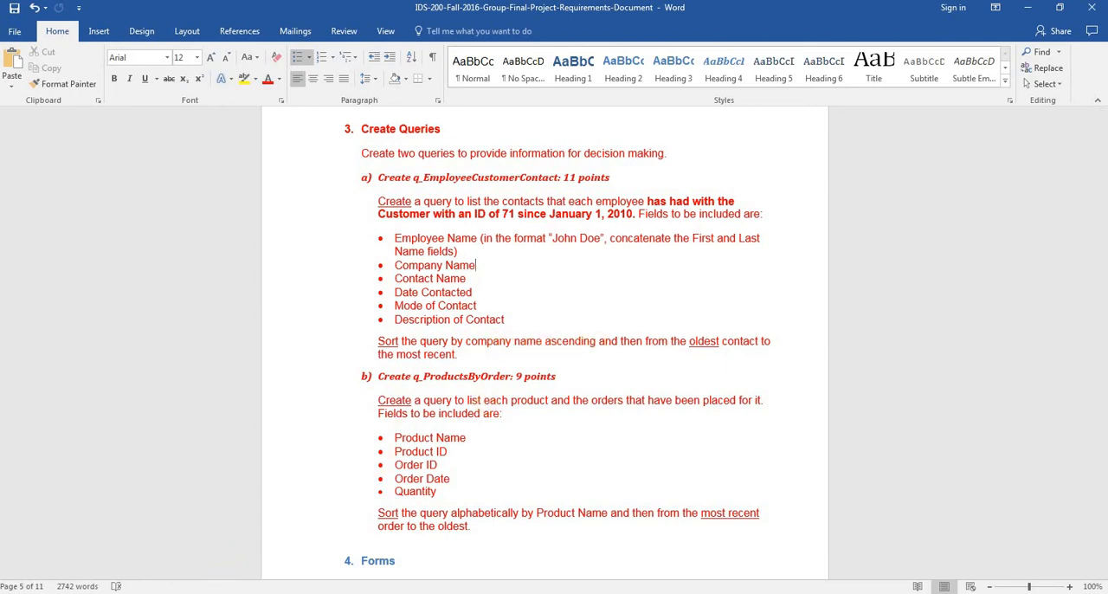
pyautogui.hotkey('alt', 'Tab')
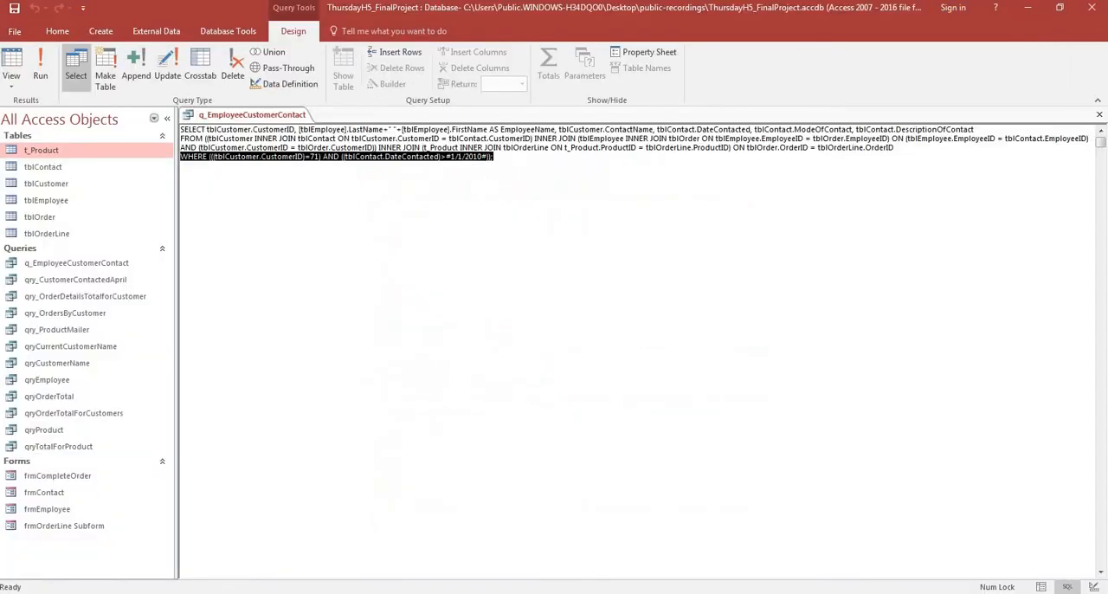
pyautogui.click(1042, 587)
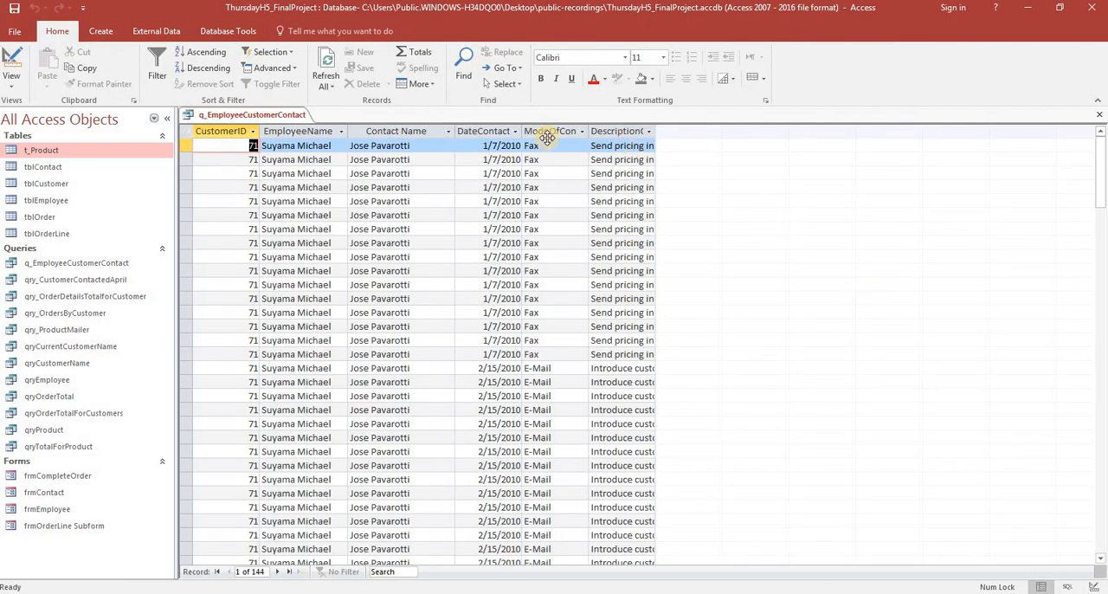
pyautogui.hotkey('alt', 'Tab')
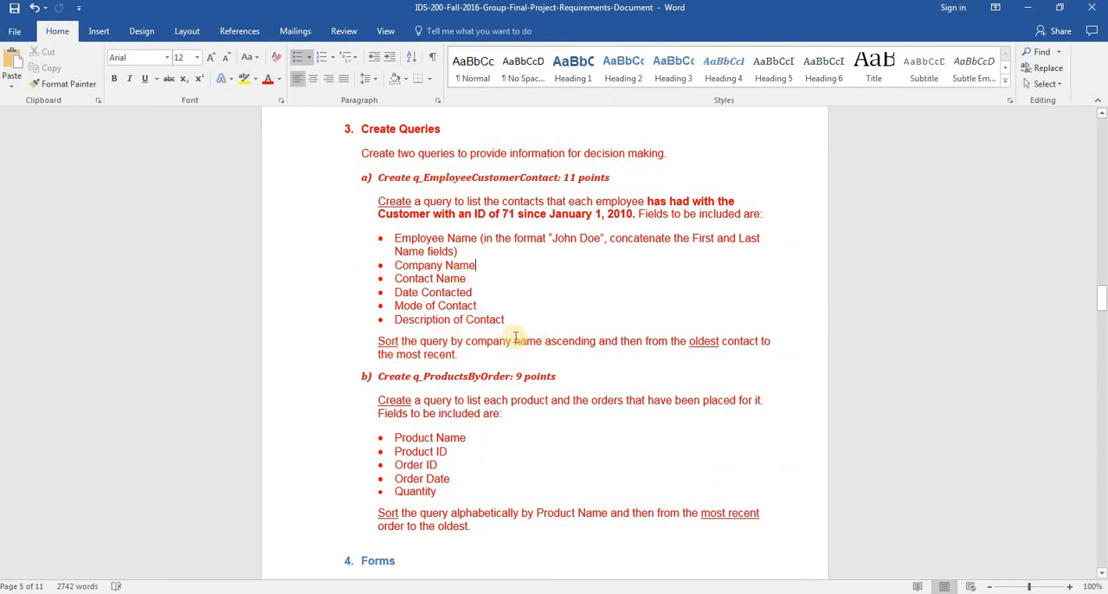
pyautogui.hotkey('alt', 'Tab')
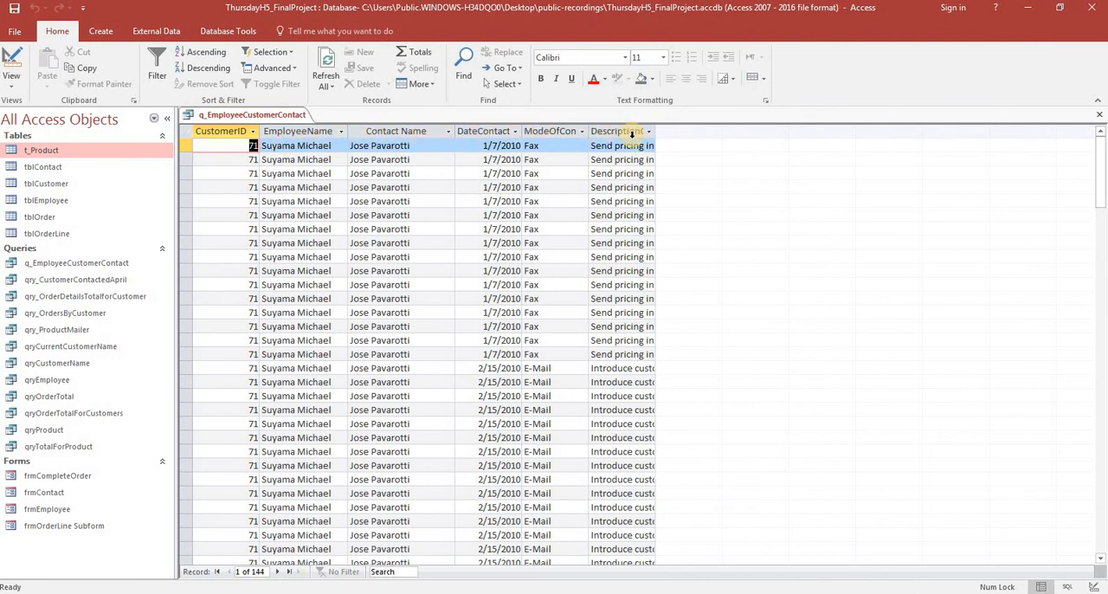
# Add the CompanyName field from tblCustomer to the query design, following the field list in the Word requirements document.
pyautogui.hotkey('alt', 'Tab')
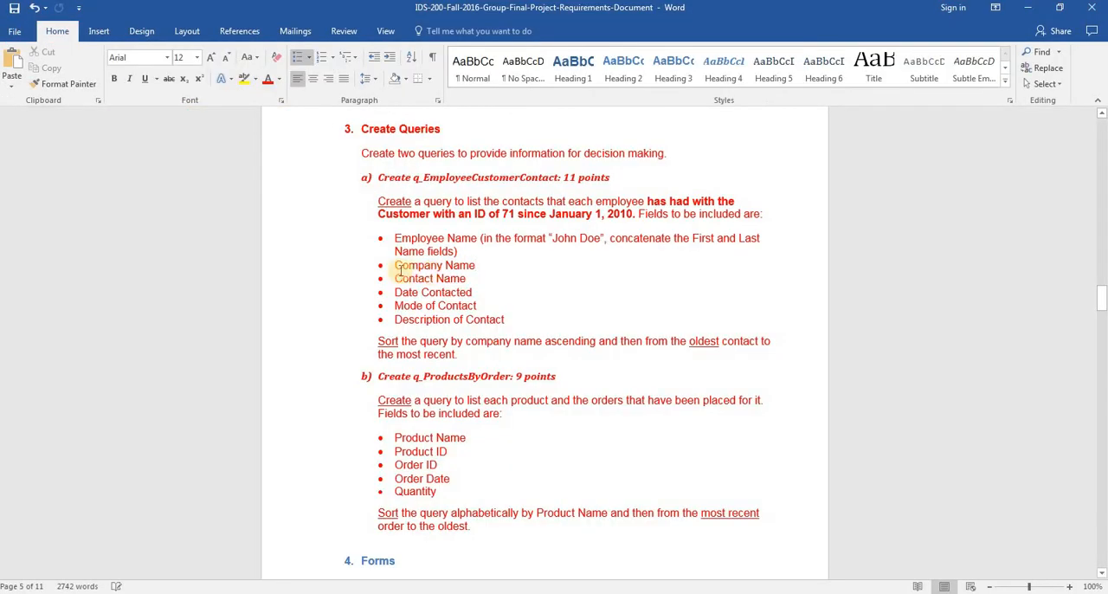
pyautogui.click(446, 268)
pyautogui.press('End')
pyautogui.hotkey('alt', 'Tab')
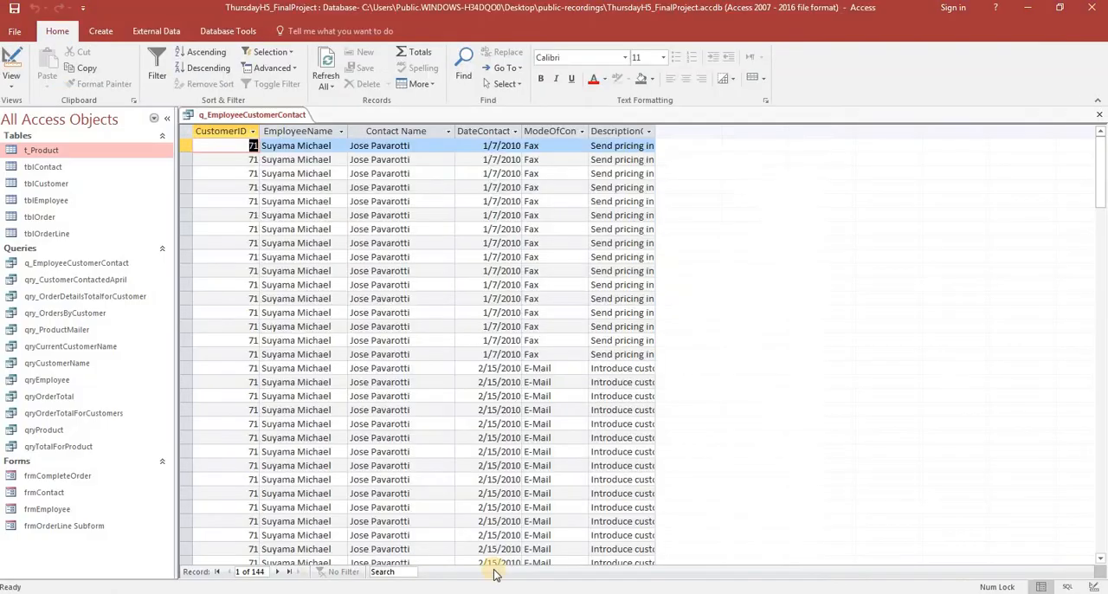
pyautogui.click(1068, 588)
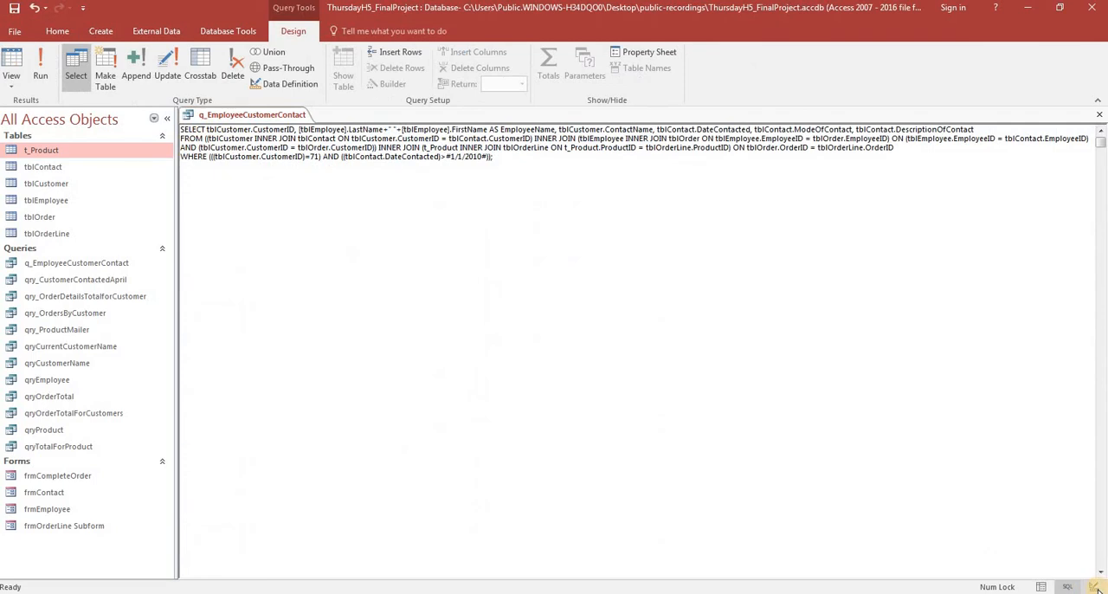
pyautogui.click(1095, 587)
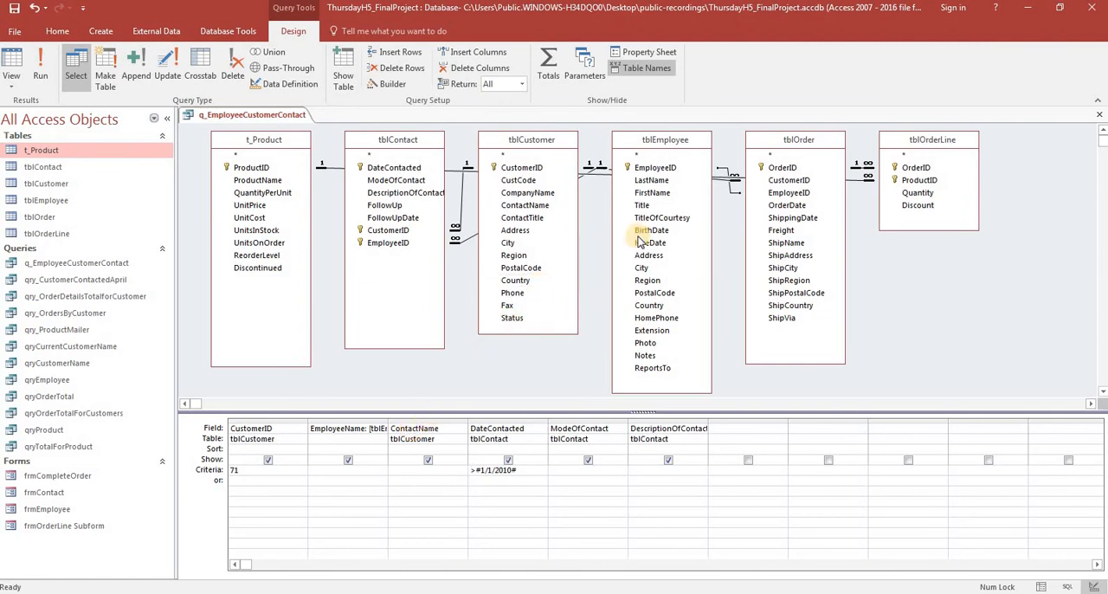
pyautogui.doubleClick(533, 196)
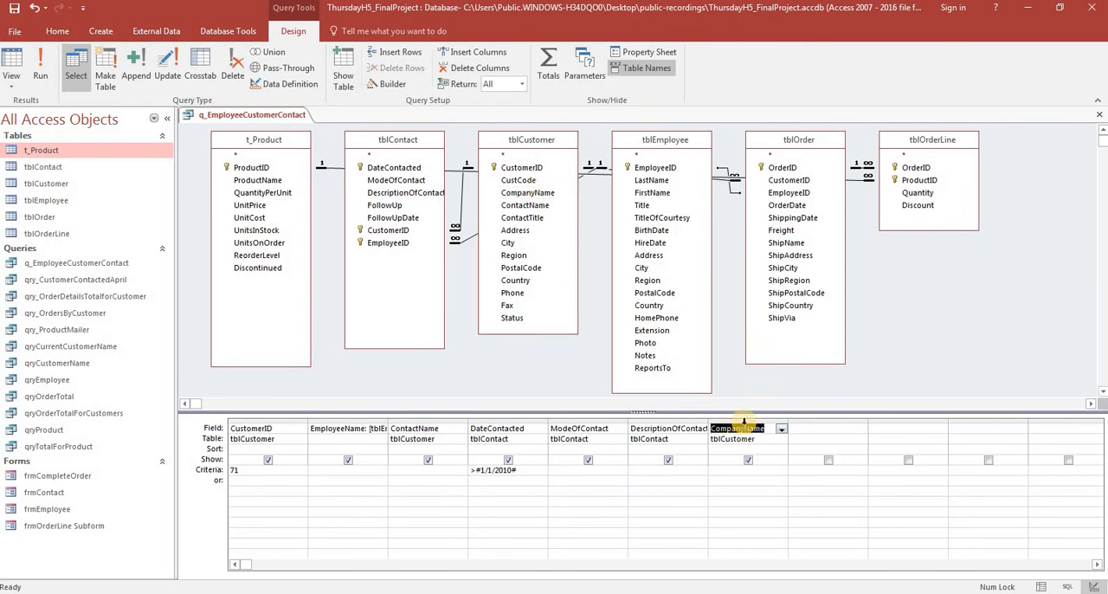
# Move the CompanyName column between EmployeeName and ContactName in the query design, matching the field order in the Word requirements document.
pyautogui.hotkey('alt', 'Tab')
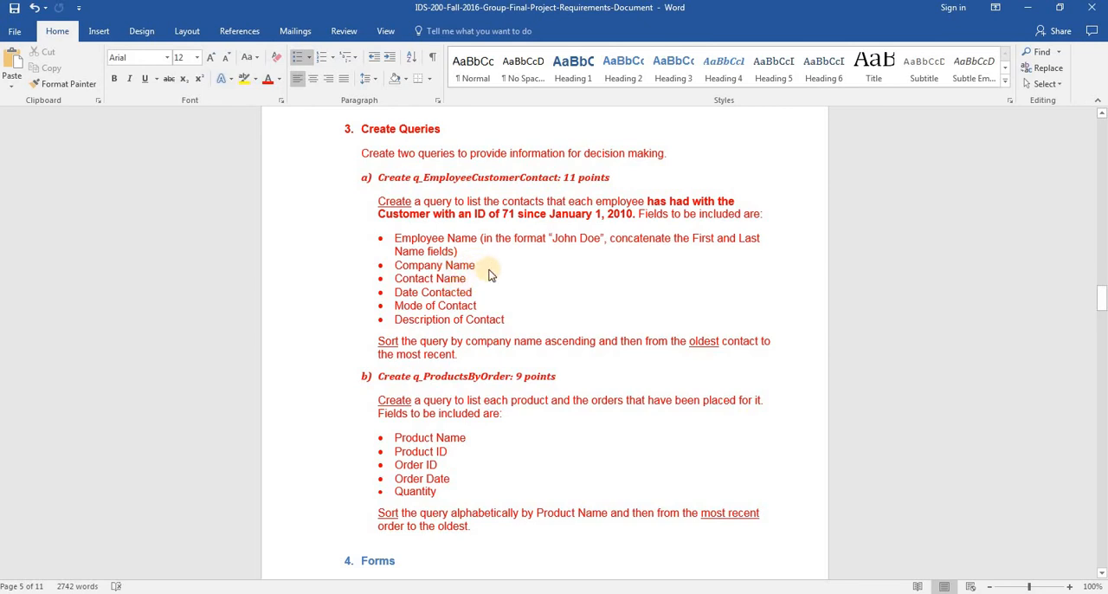
pyautogui.hotkey('alt', 'Tab')
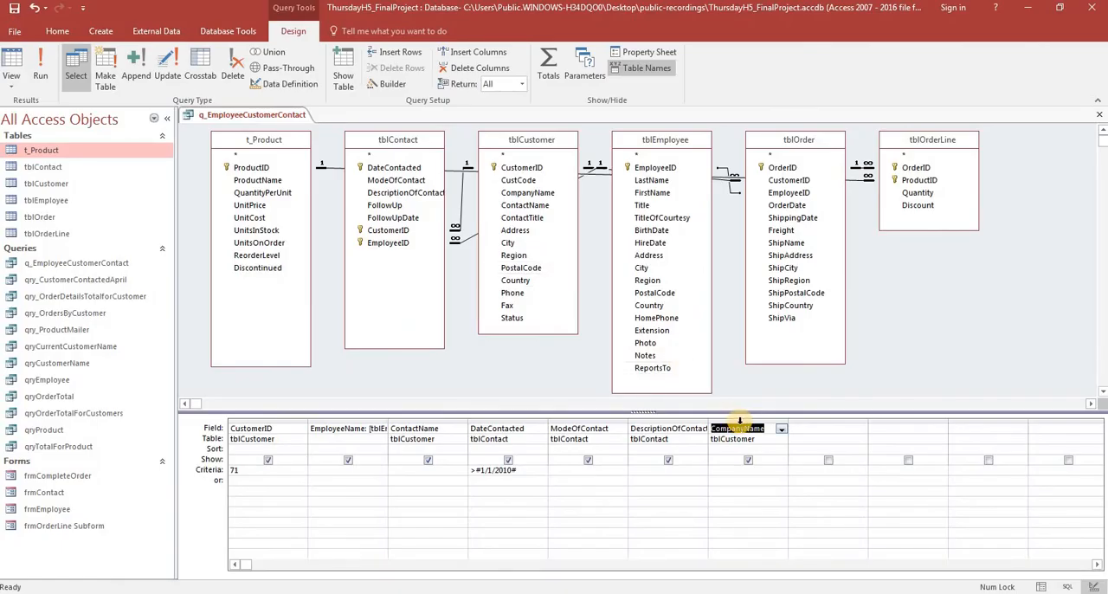
pyautogui.moveTo(740, 422); pyautogui.dragTo(465, 430)
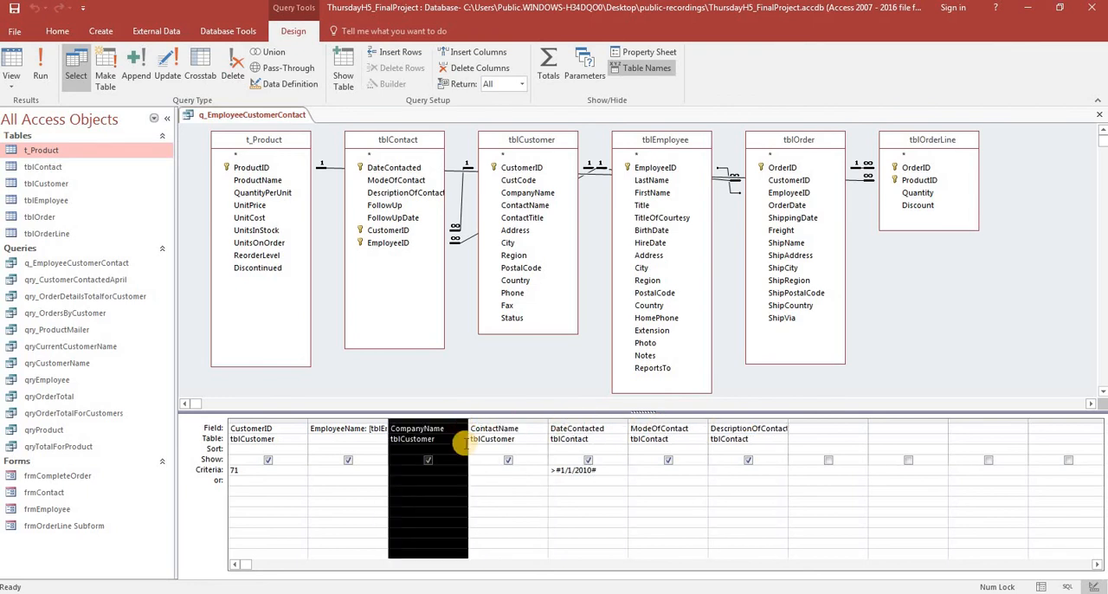
pyautogui.click(495, 480)
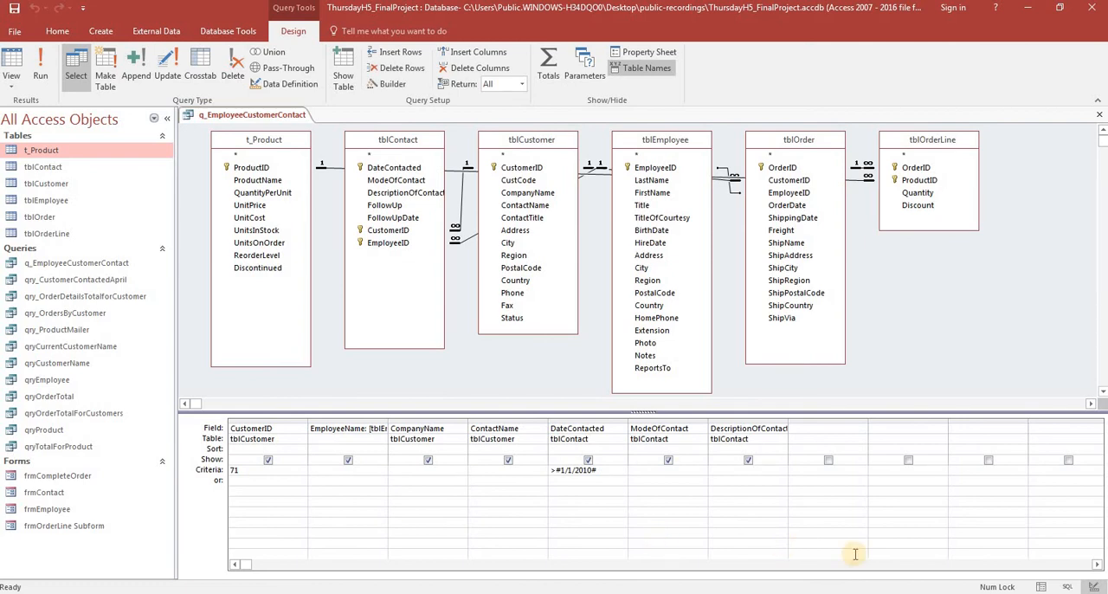
# Sort the query's datasheet by Company Name from A to Z and fit the DescriptionOfContact column width to its contents.
pyautogui.click(1042, 587)
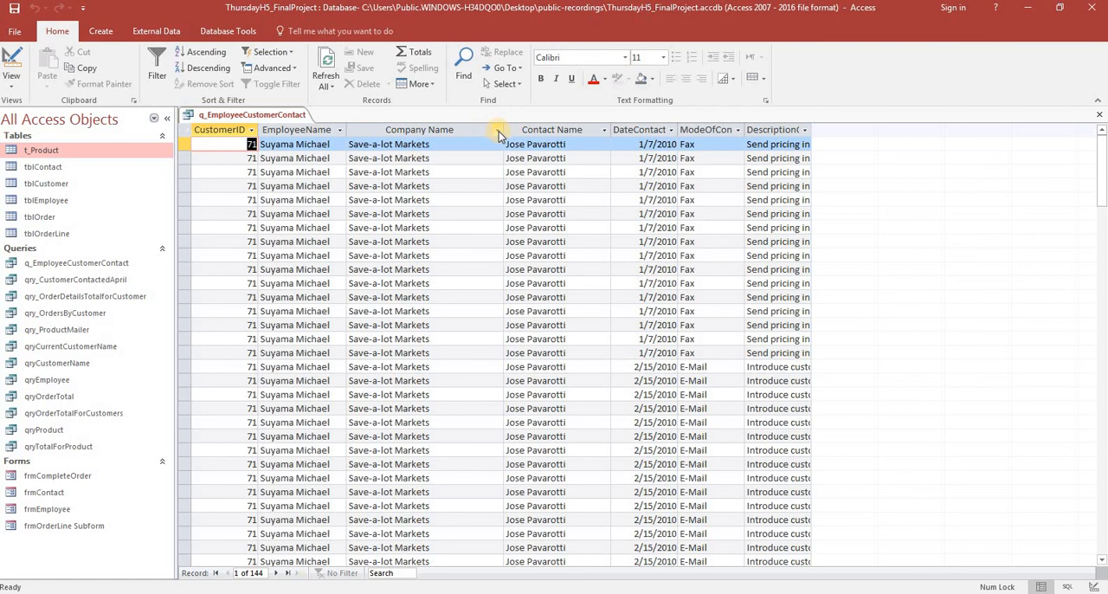
pyautogui.hotkey('alt', 'Tab')
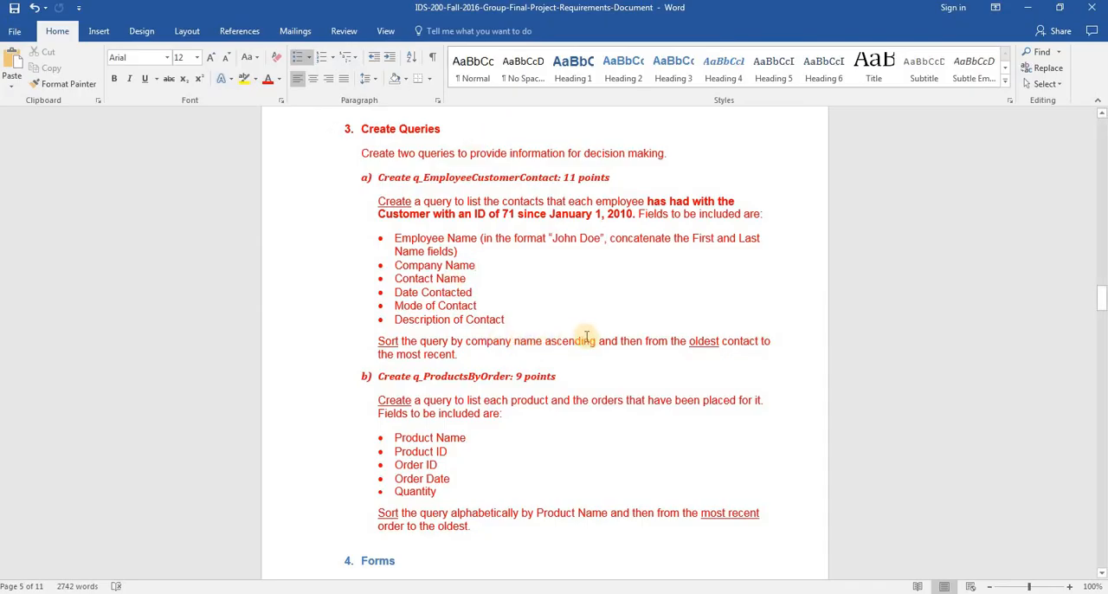
pyautogui.hotkey('alt', 'Tab')
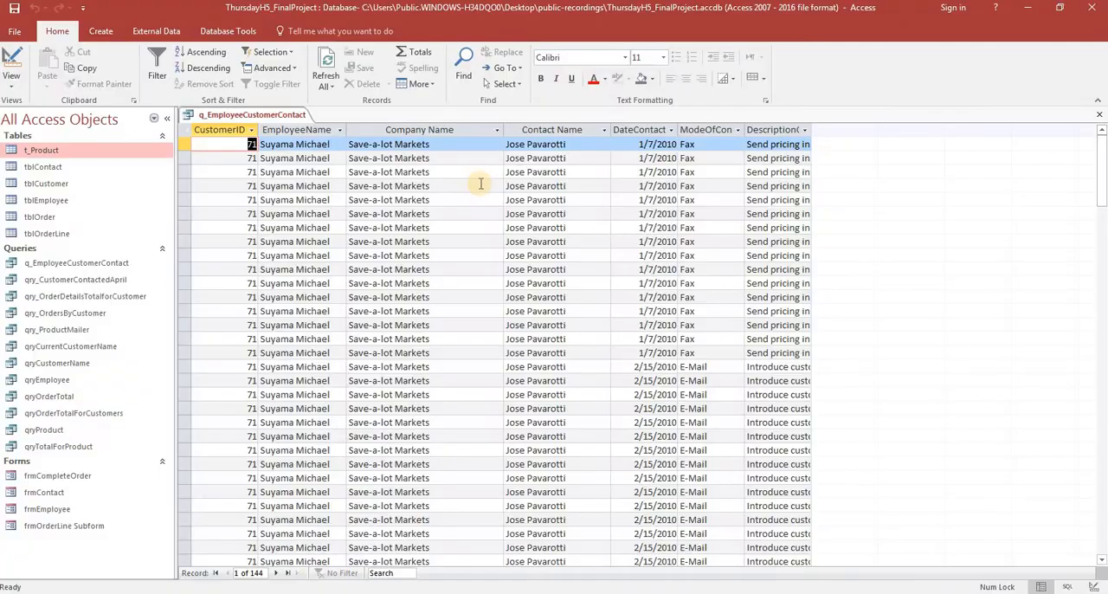
pyautogui.click(496, 130)
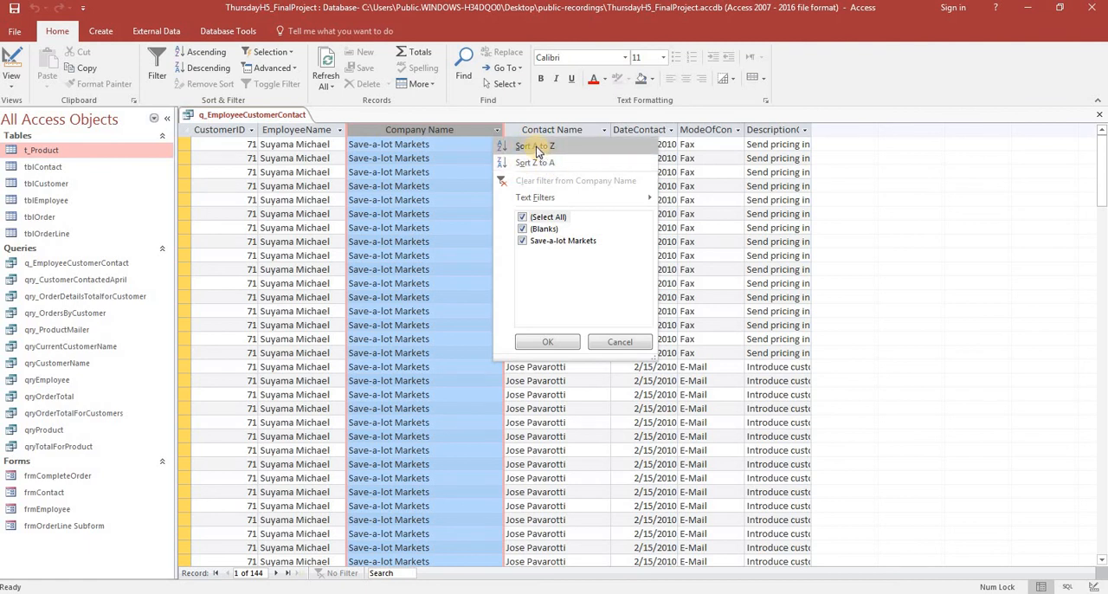
pyautogui.click(536, 147)
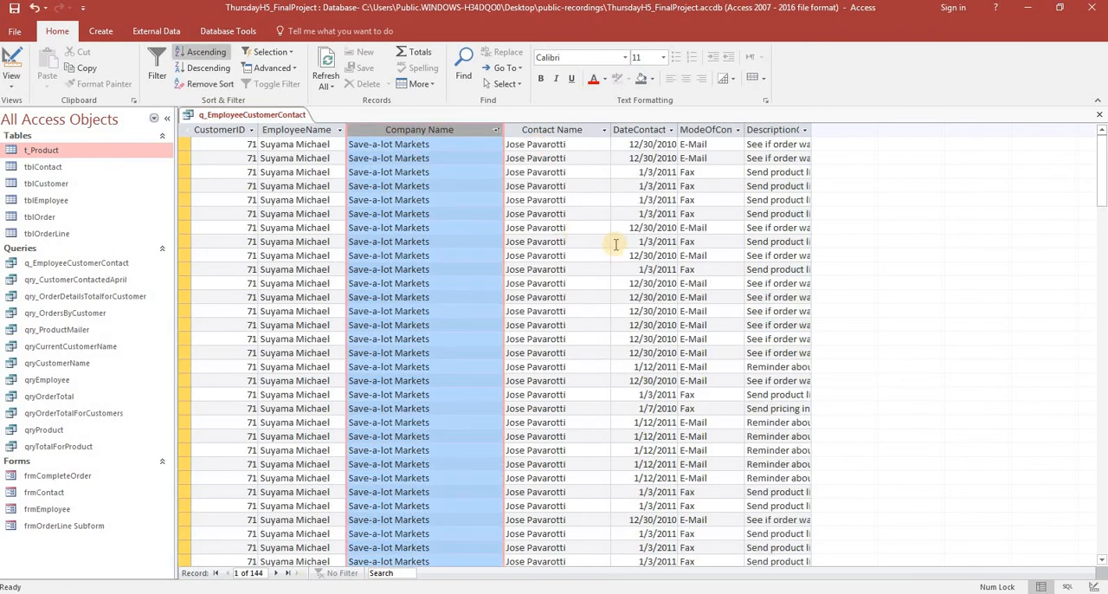
pyautogui.doubleClick(811, 125)
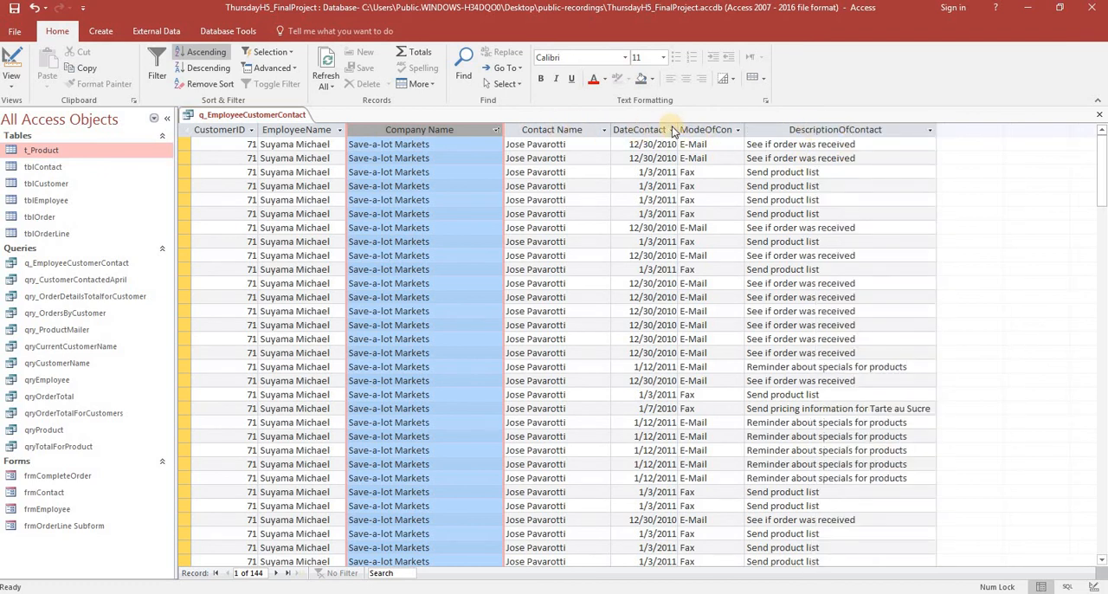
pyautogui.click(734, 130)
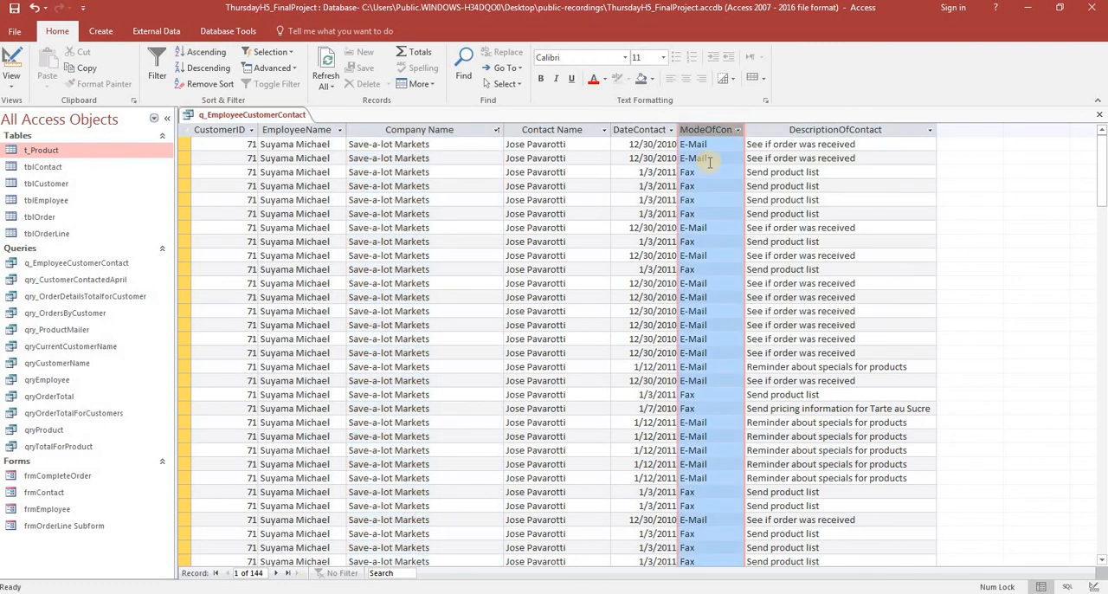
# Review the sorted query in its SQL, design and datasheet views.
pyautogui.click(1069, 588)
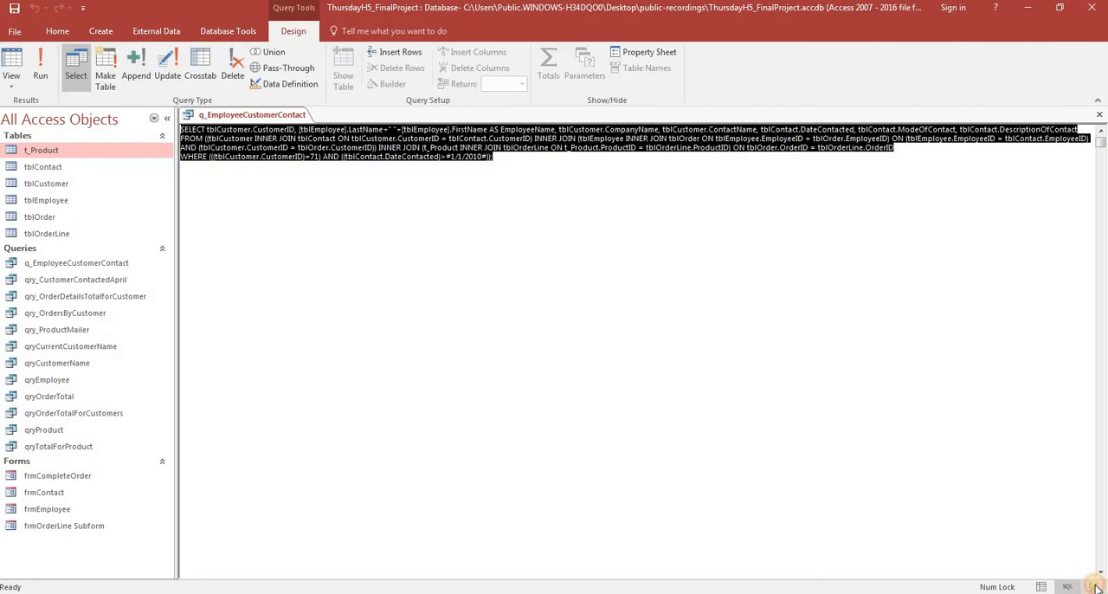
pyautogui.click(1095, 587)
pyautogui.click(1045, 588)
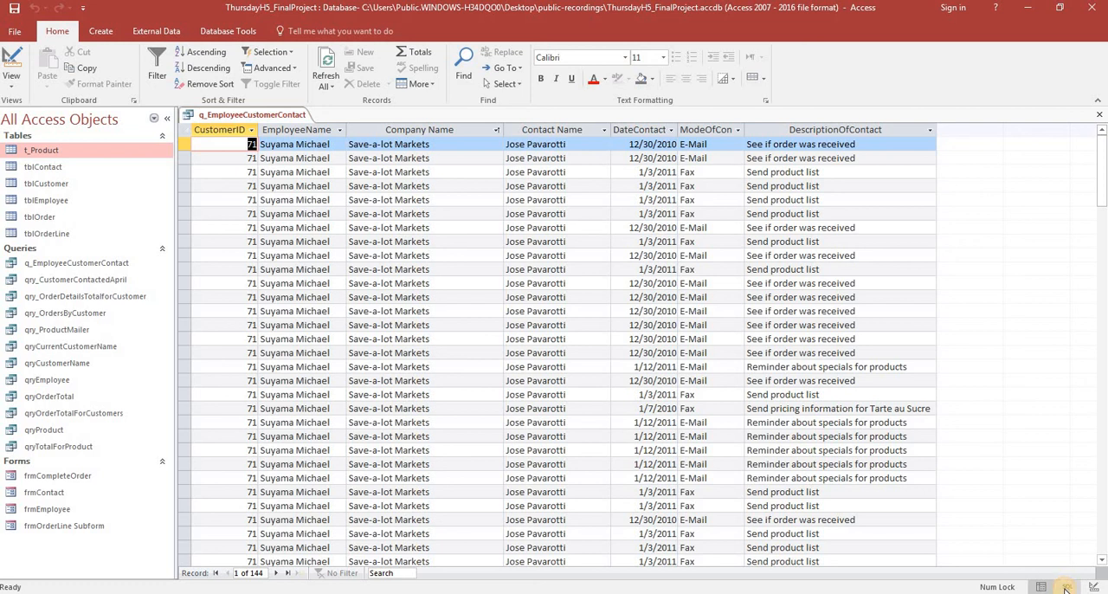
pyautogui.click(1066, 588)
pyautogui.click(1041, 588)
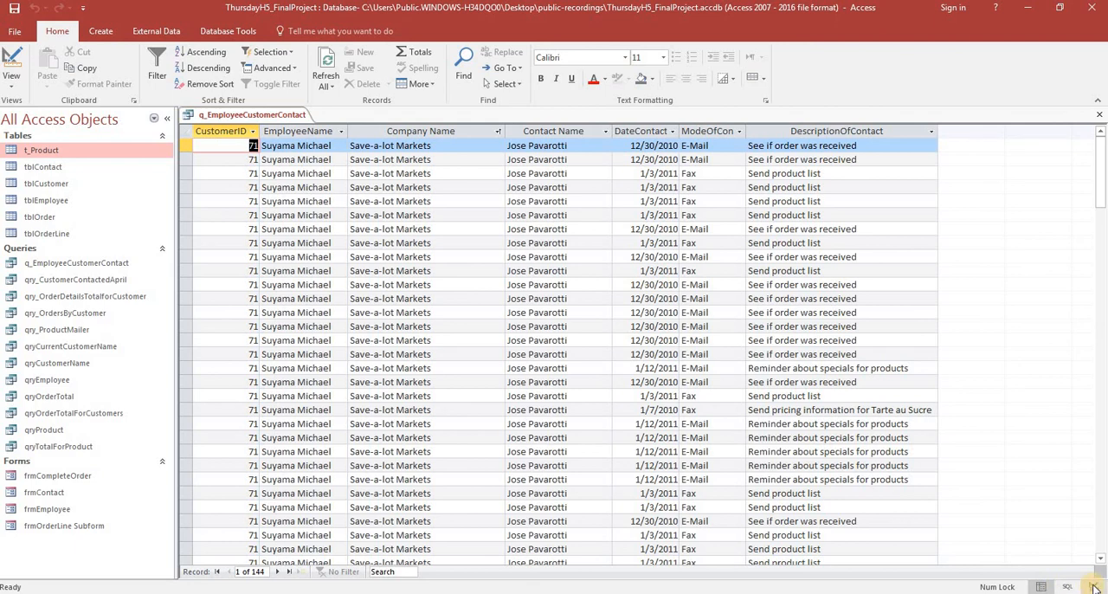
# Check the employee name format and required fields in the Word requirements document against the query's datasheet in Access.
pyautogui.hotkey('alt', 'Tab')
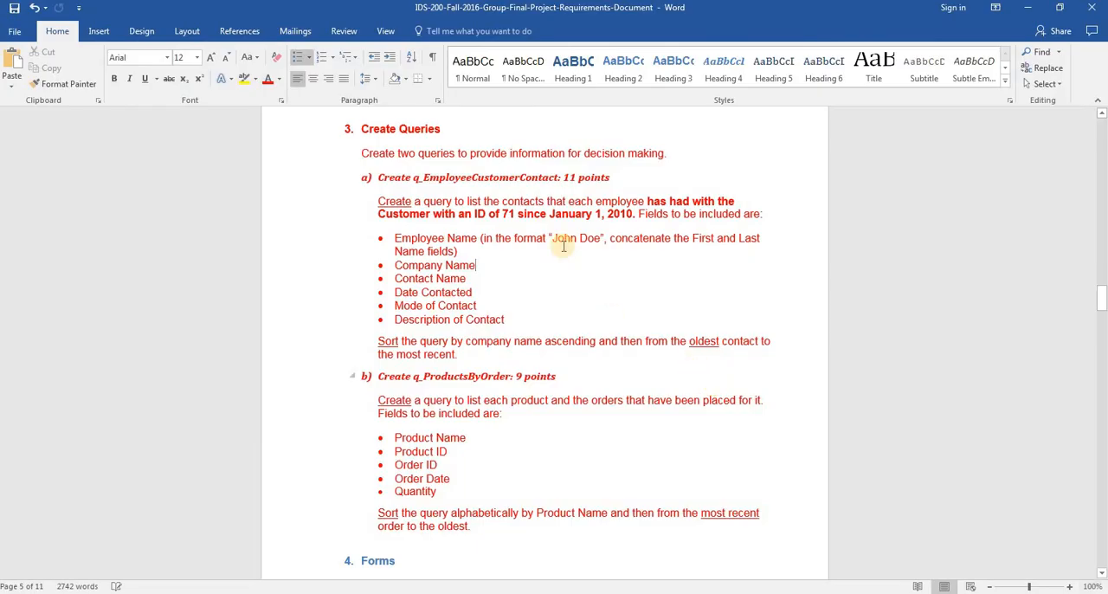
pyautogui.moveTo(490, 240); pyautogui.dragTo(732, 241)
pyautogui.moveTo(653, 247); pyautogui.dragTo(653, 247)
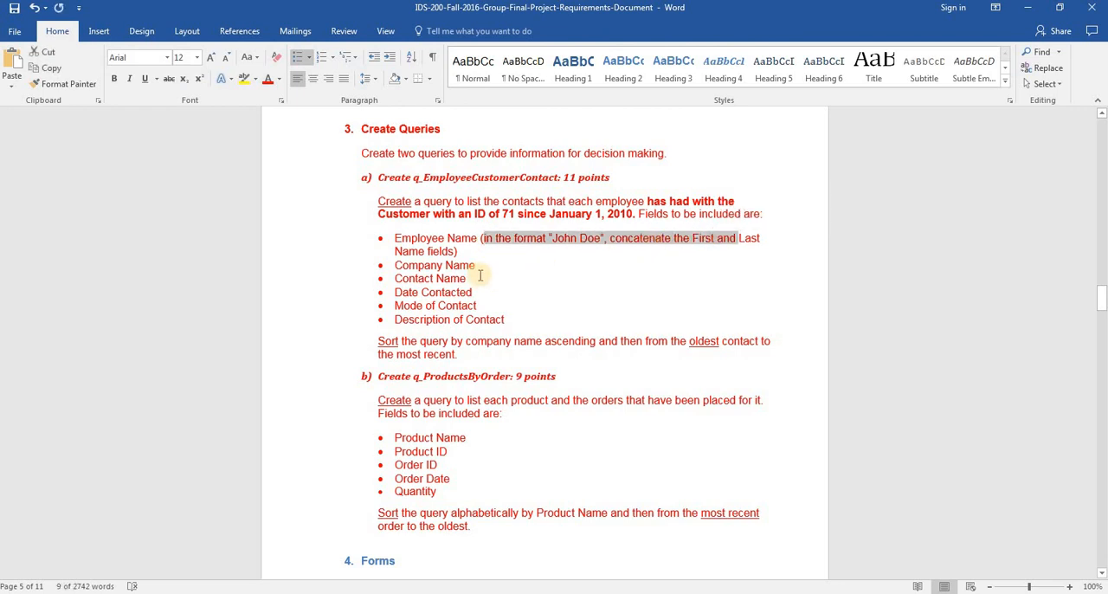
pyautogui.click(482, 276)
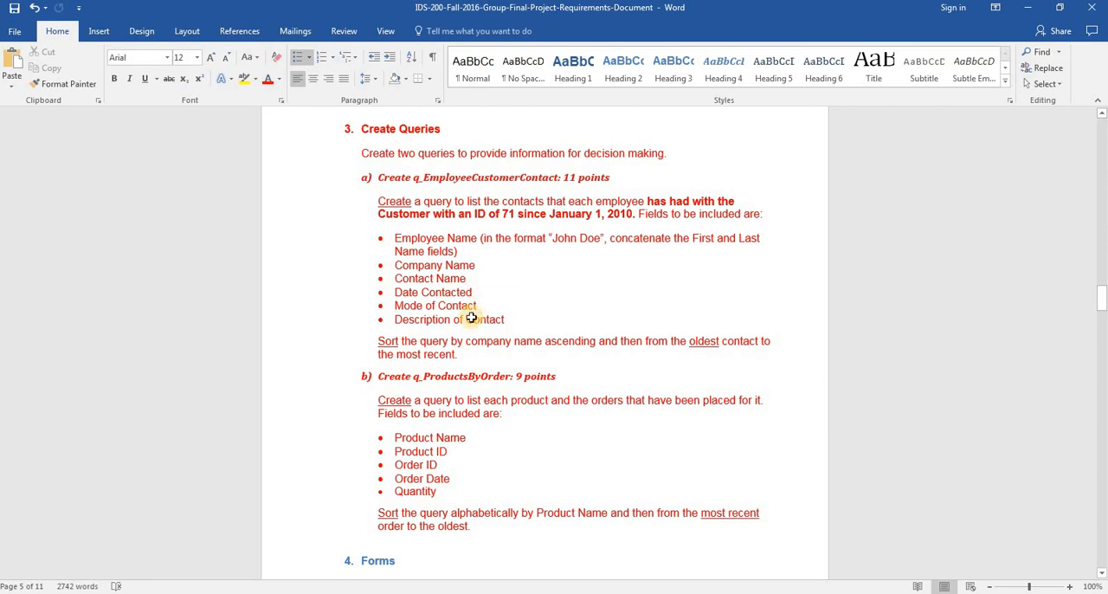
pyautogui.hotkey('alt', 'Tab')
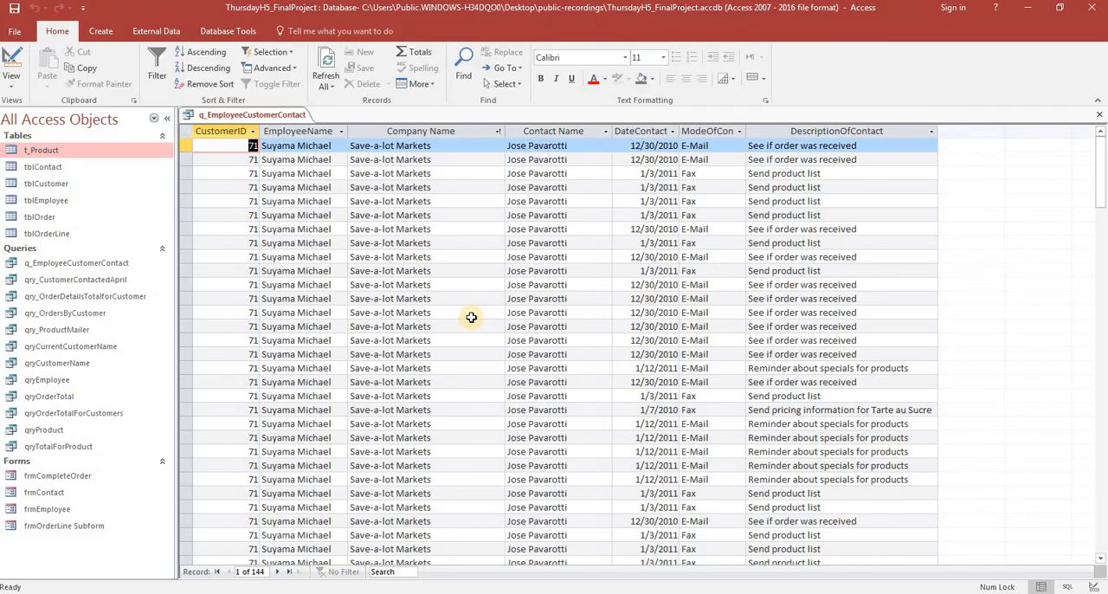